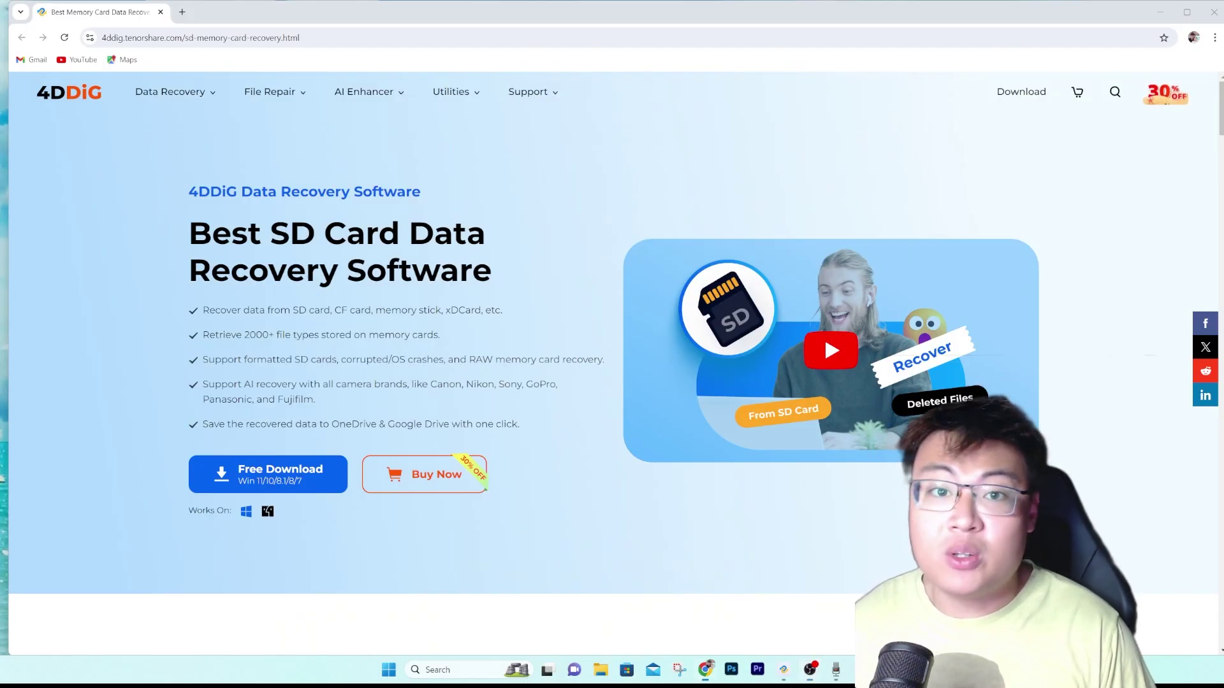
- Scroll down the SD card recovery page to the Memory Card Recovery scenario cards
scroll(612, 363, "down", 1)
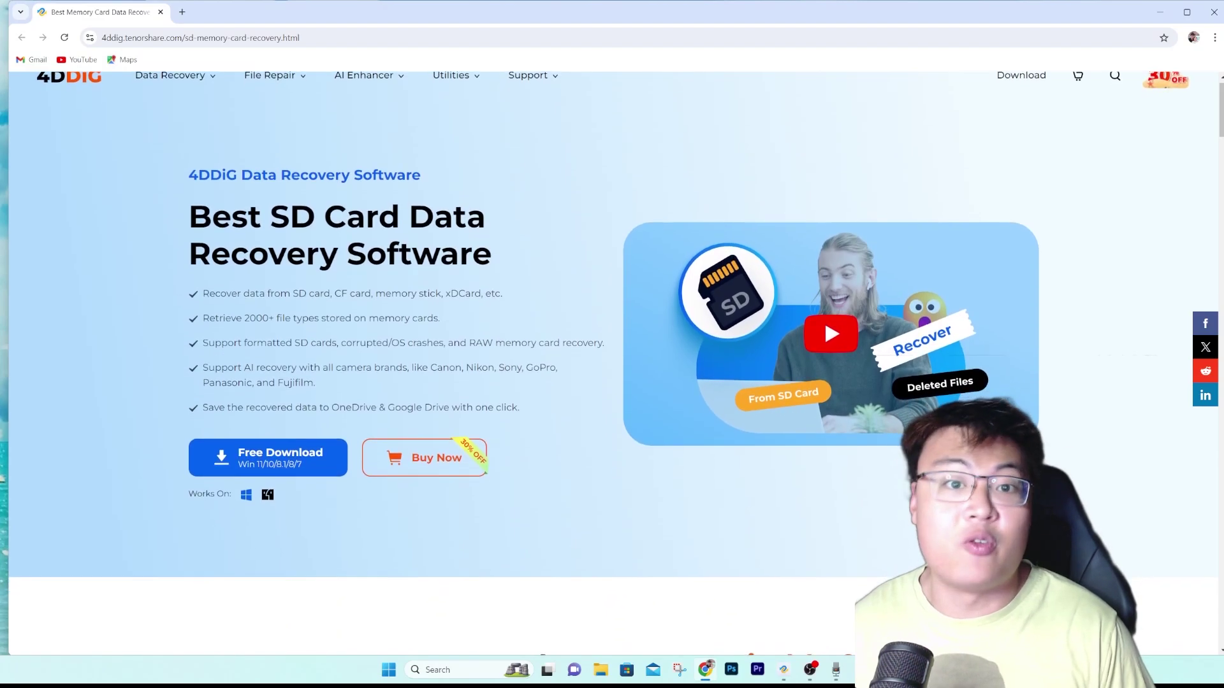
scroll(612, 364, "down", 1)
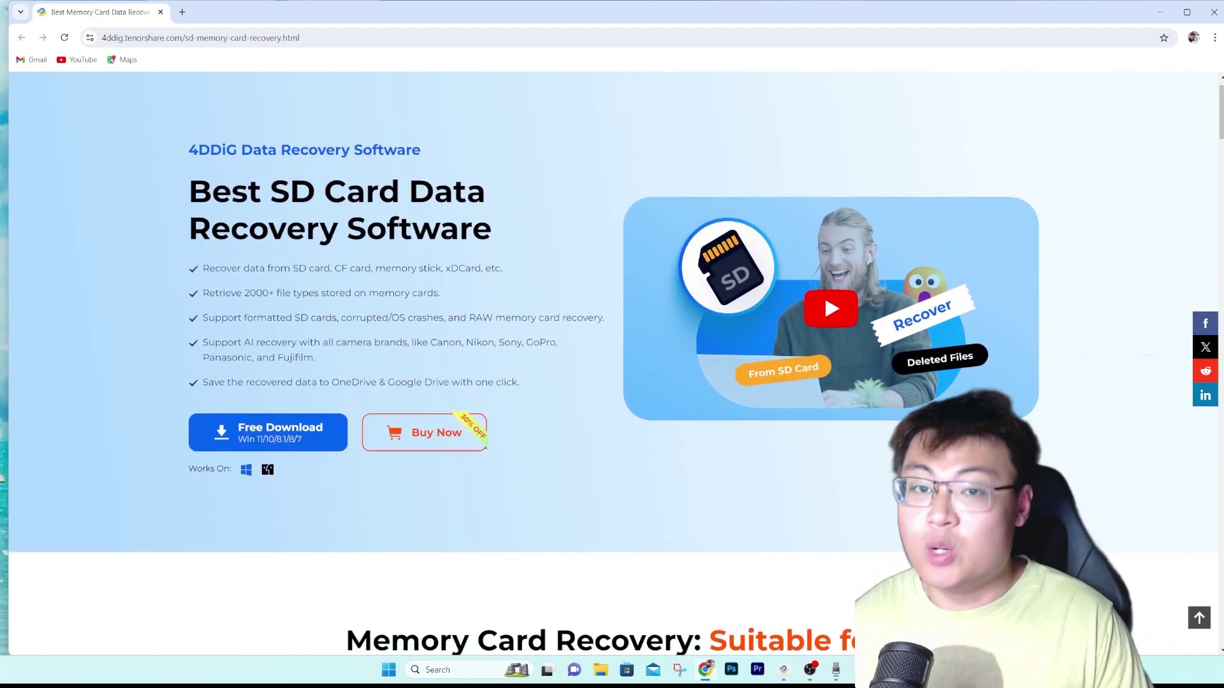
scroll(612, 363, "down", 1)
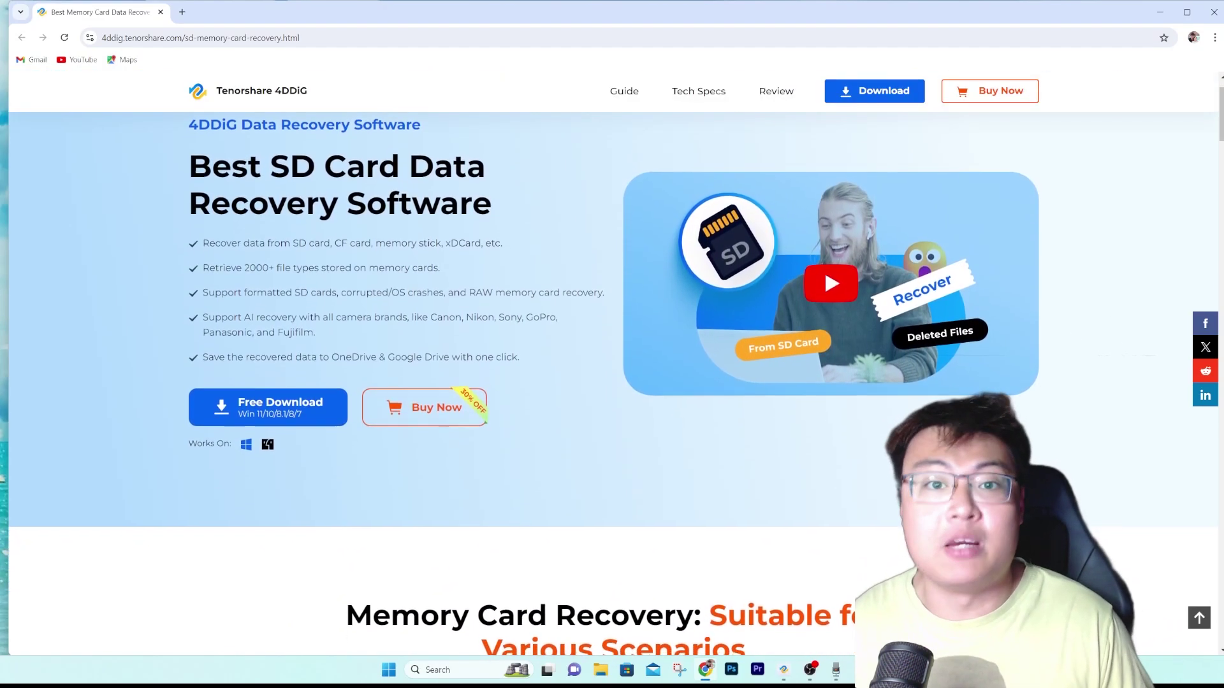
scroll(612, 363, "down", 1)
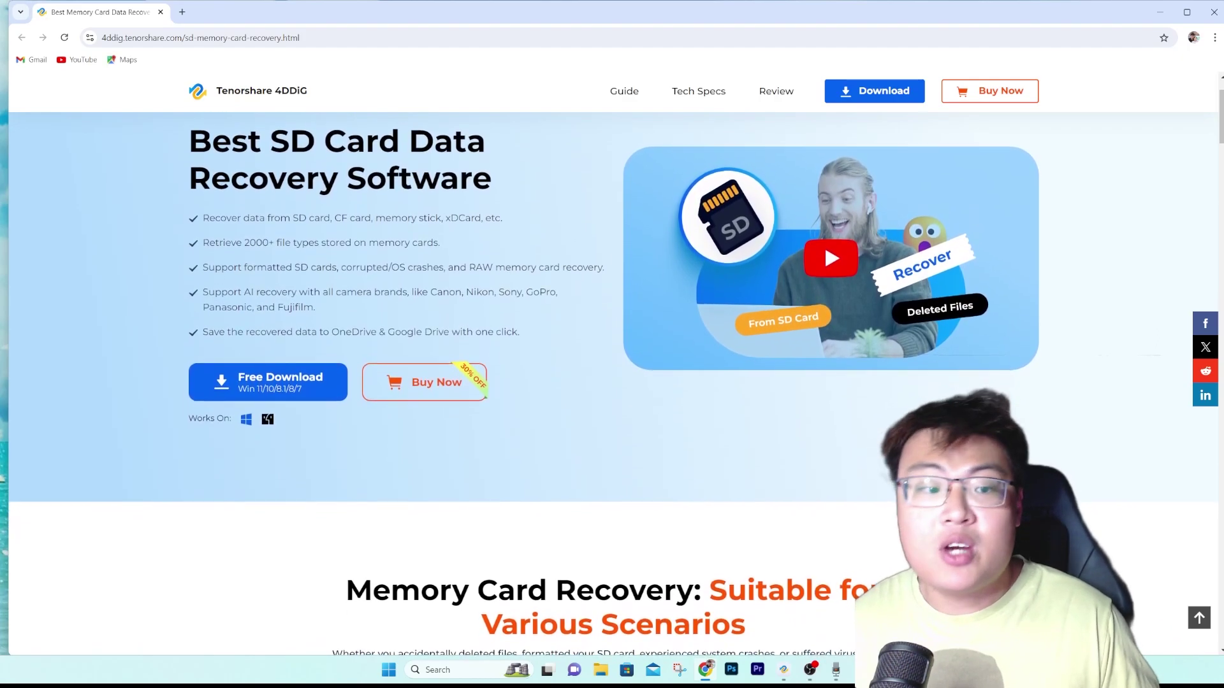
scroll(612, 363, "down", 1)
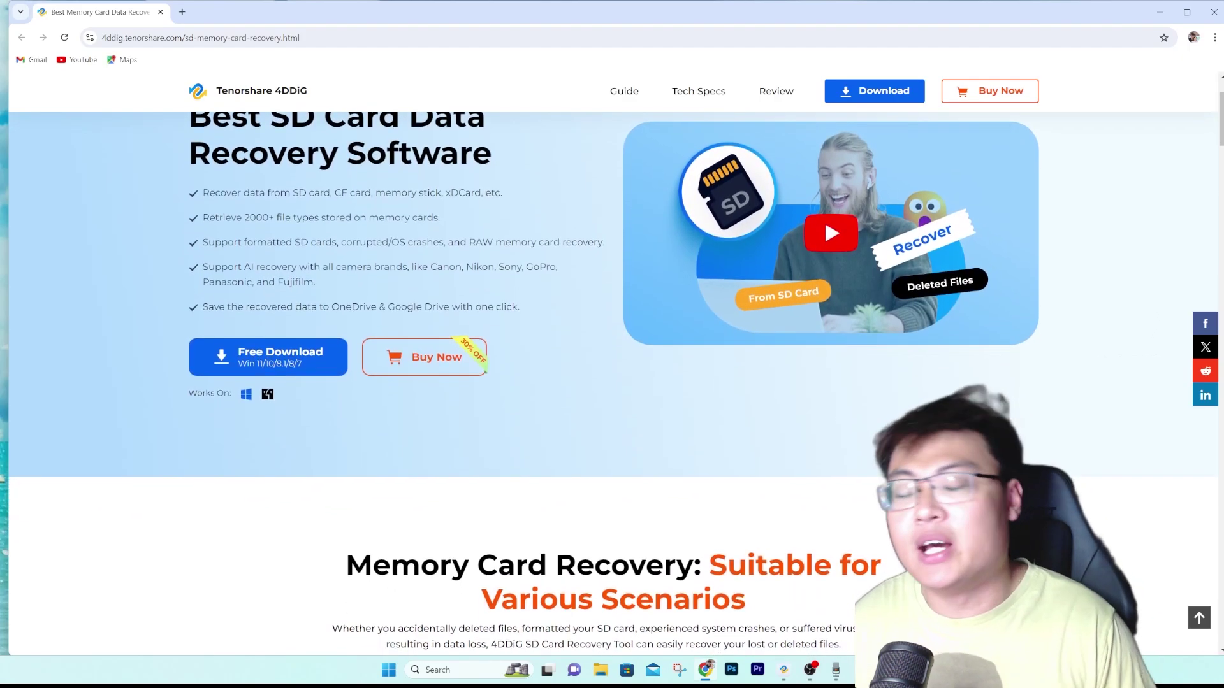
scroll(611, 363, "down", 1)
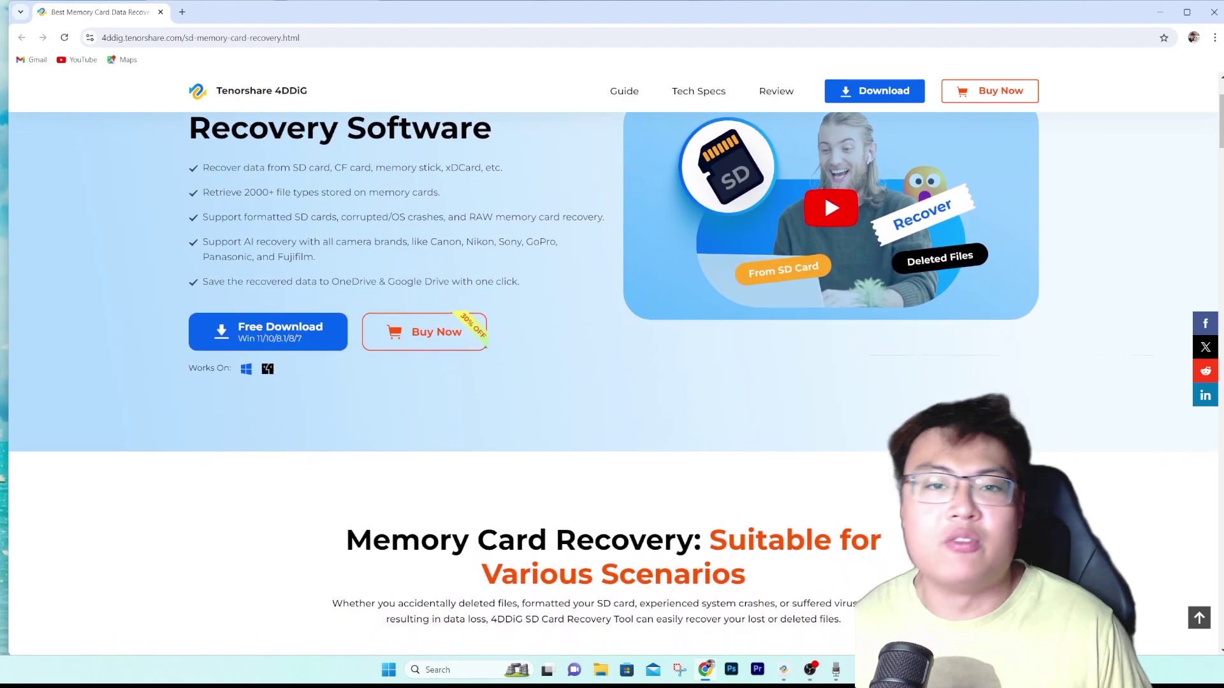
scroll(612, 363, "down", 1)
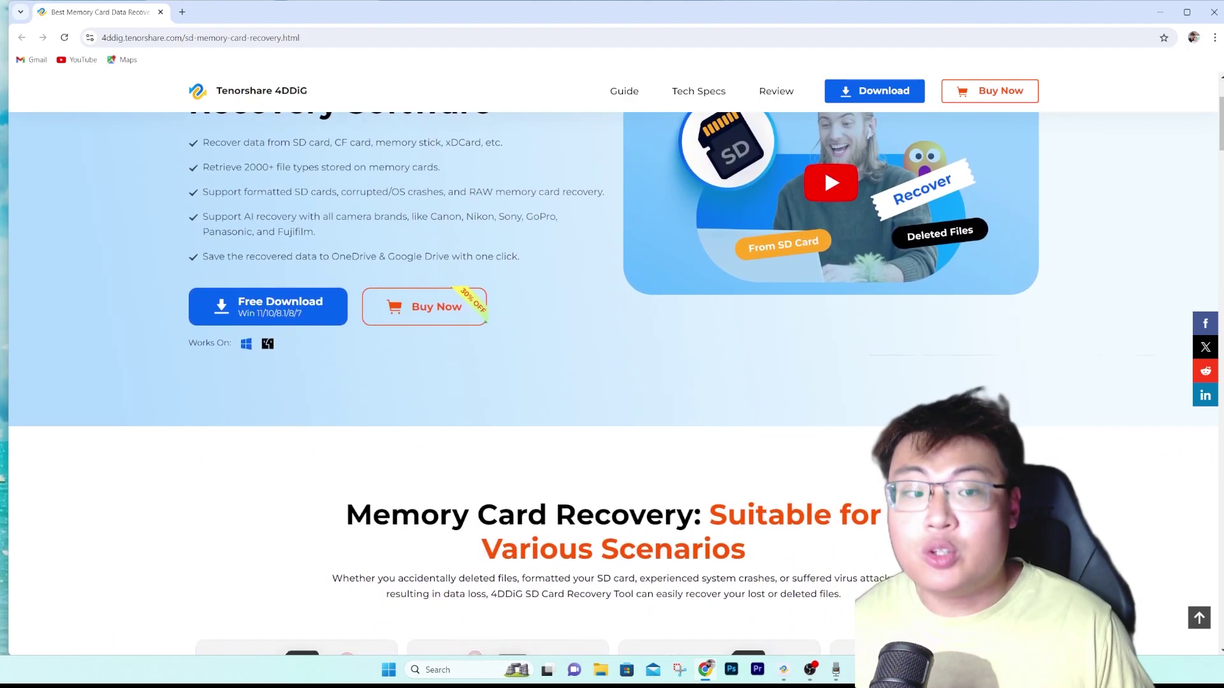
scroll(612, 363, "down", 1)
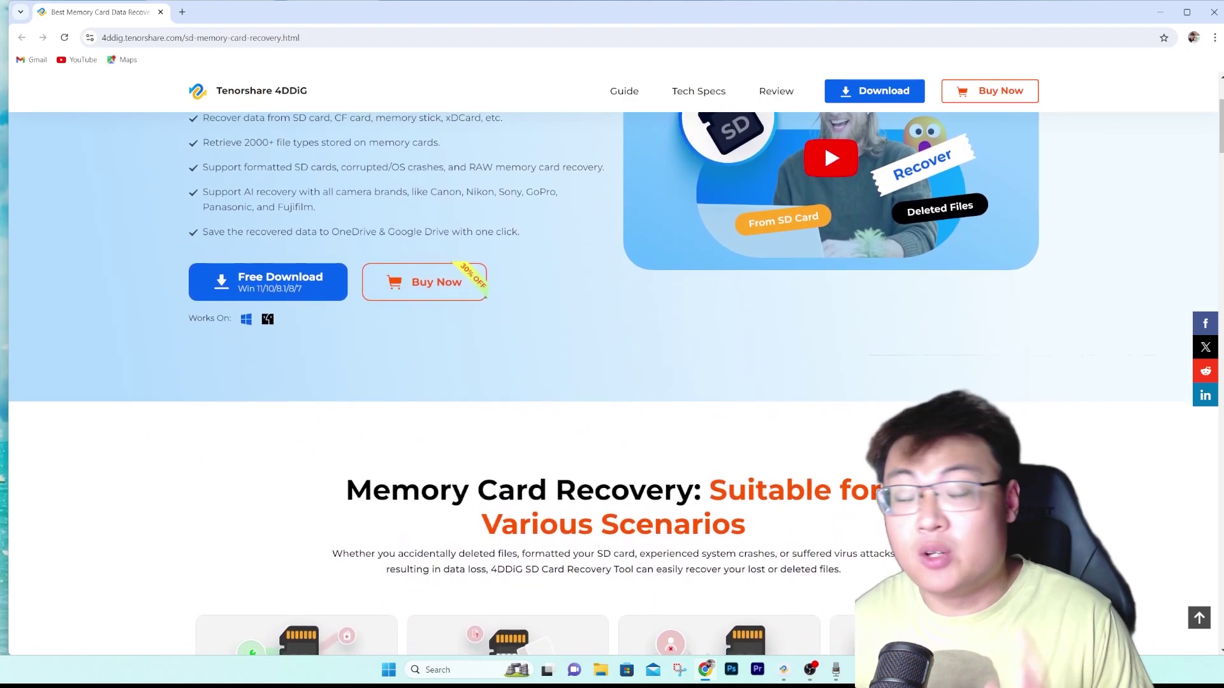
scroll(612, 363, "down", 1)
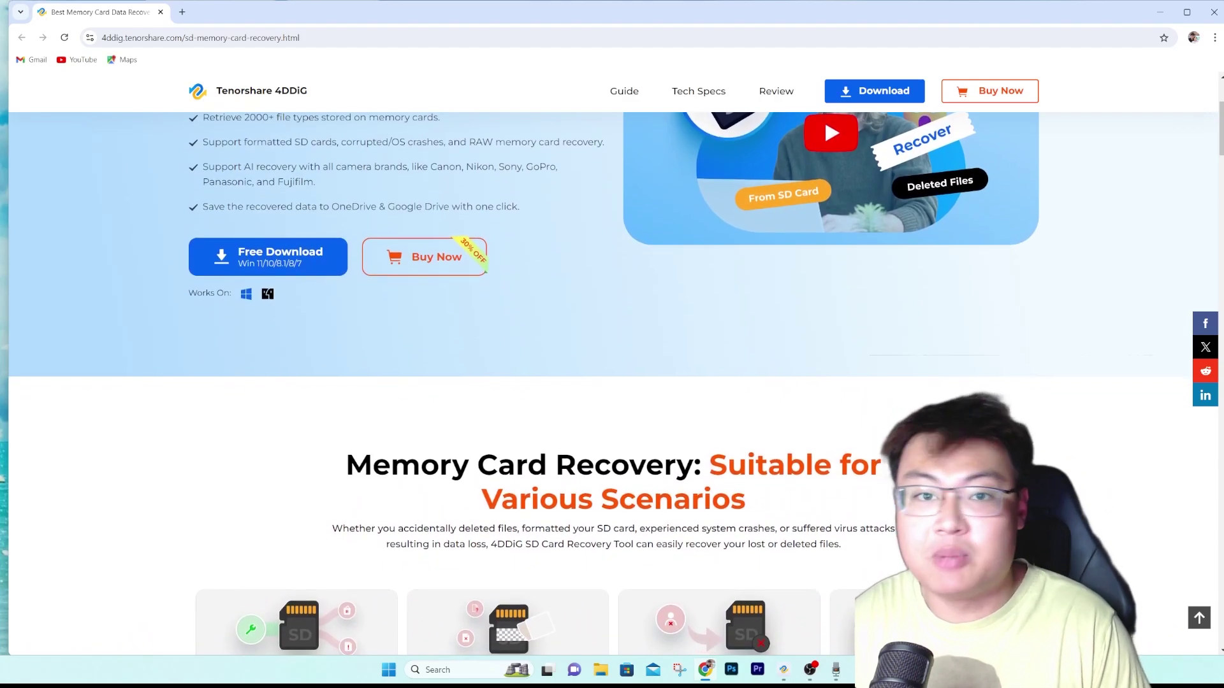
scroll(612, 363, "down", 1)
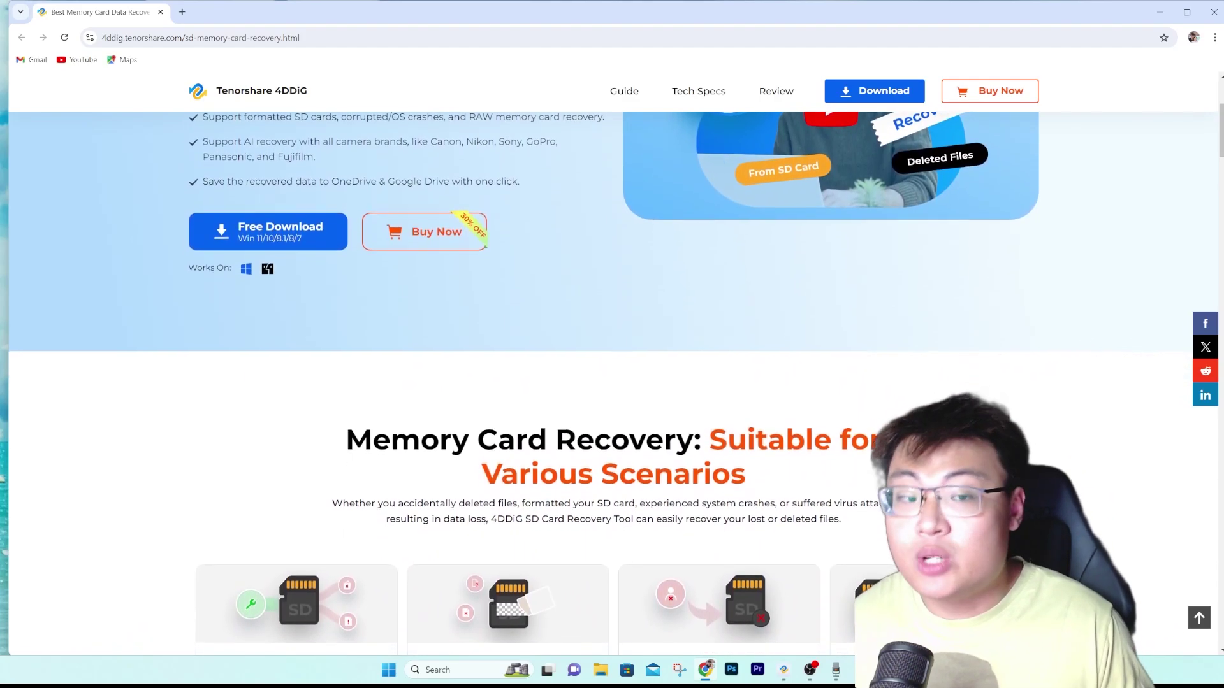
scroll(612, 363, "down", 1)
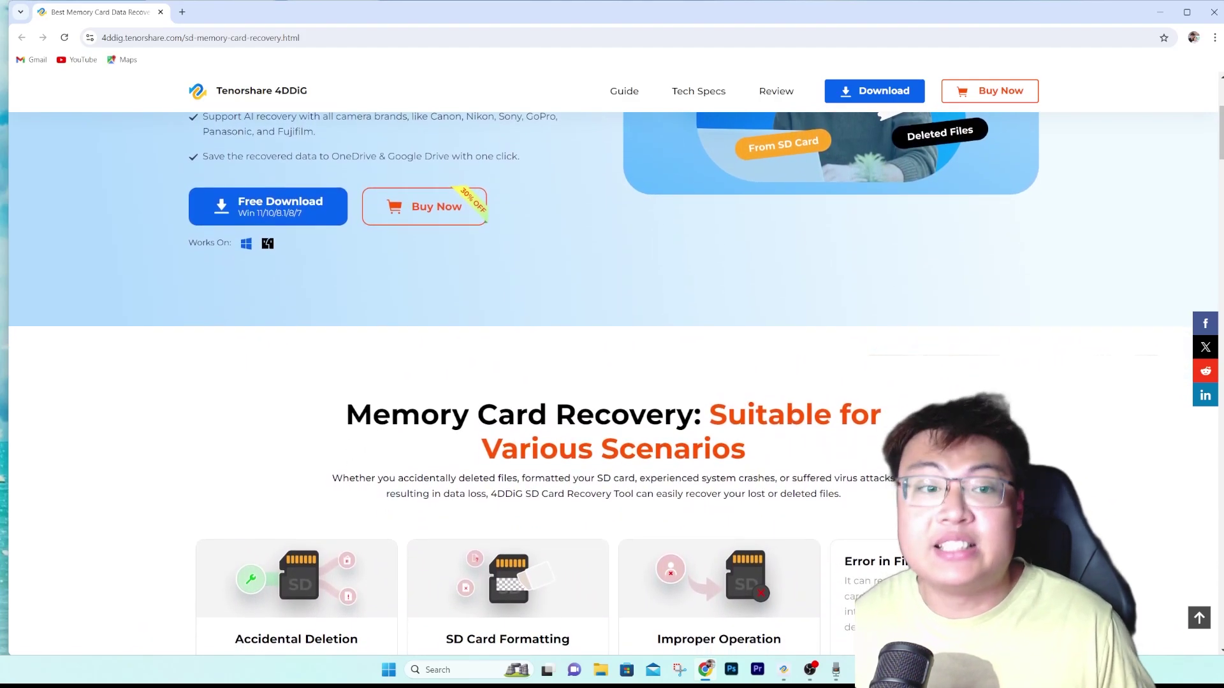
scroll(612, 363, "down", 1)
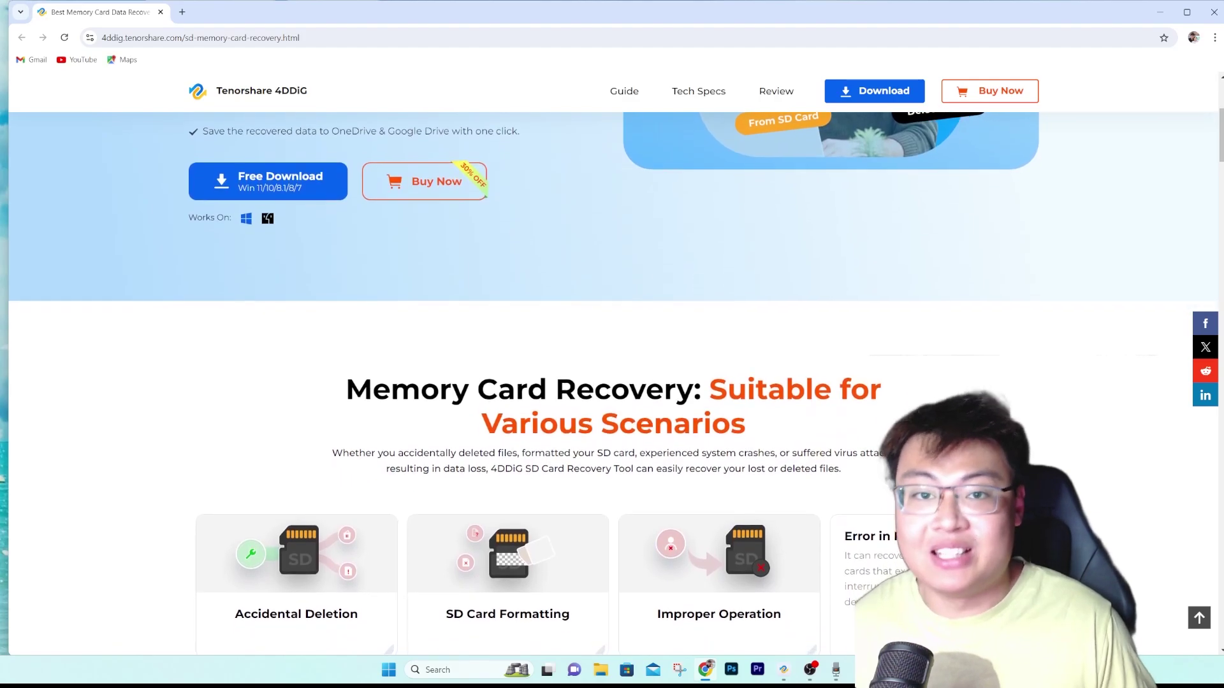
scroll(612, 363, "down", 1)
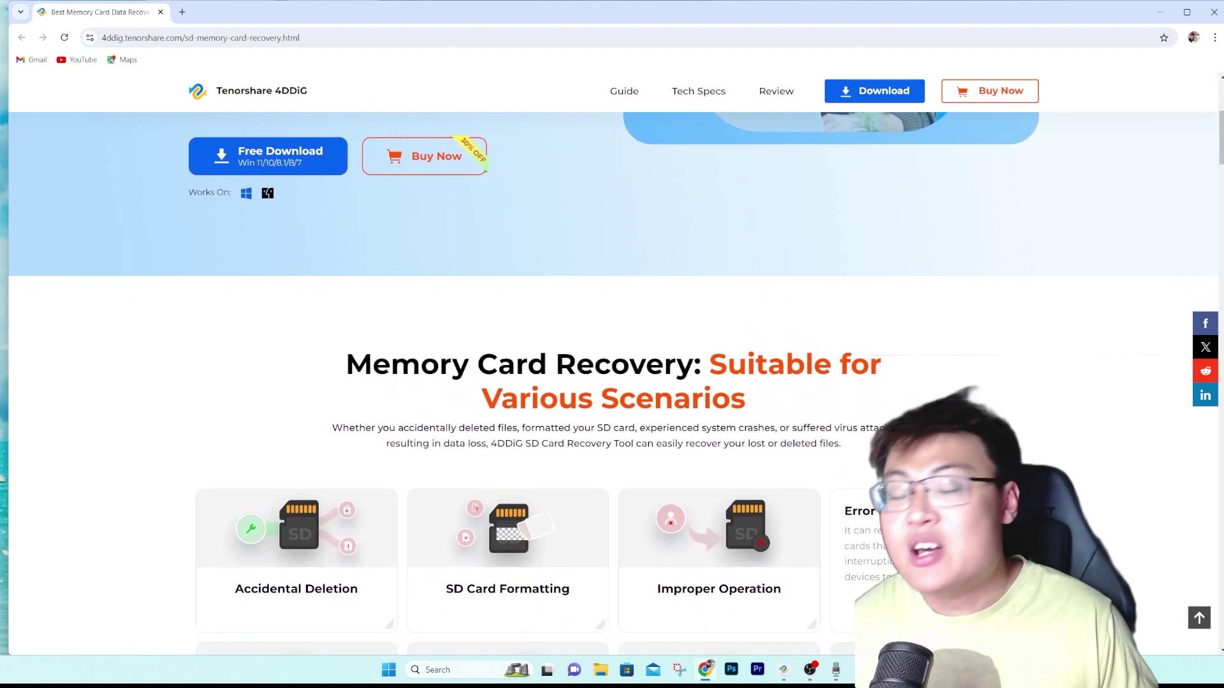
scroll(612, 363, "down", 1)
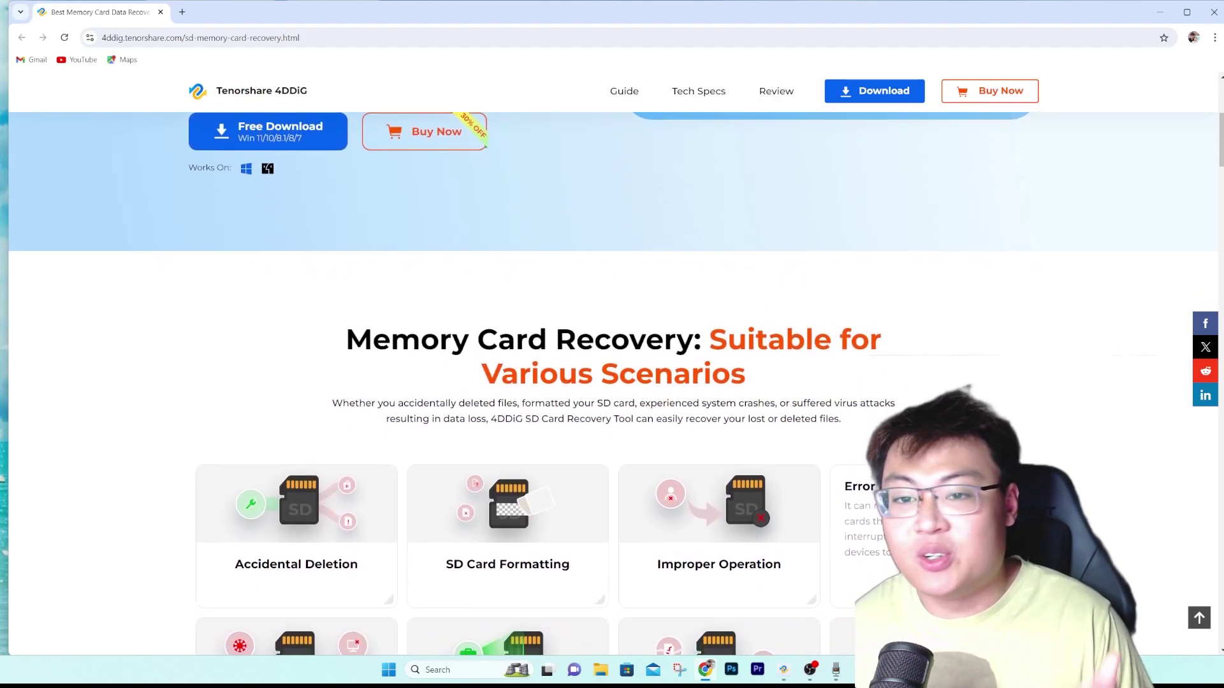
scroll(612, 363, "down", 1)
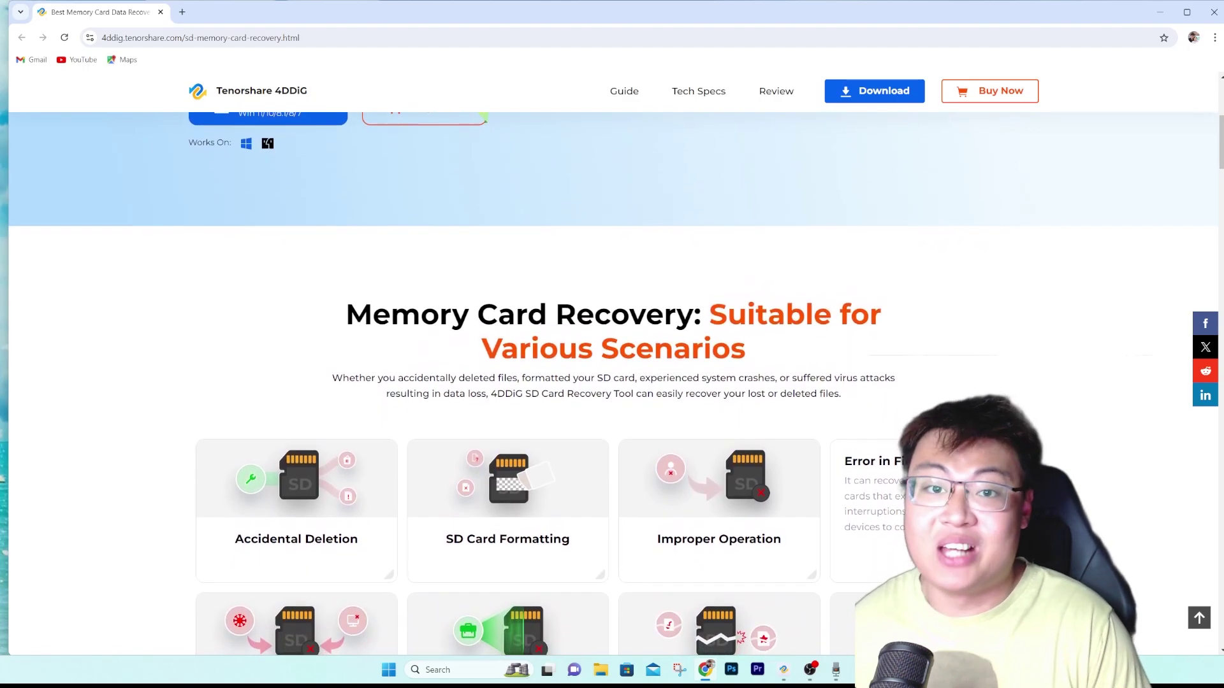
scroll(612, 364, "down", 1)
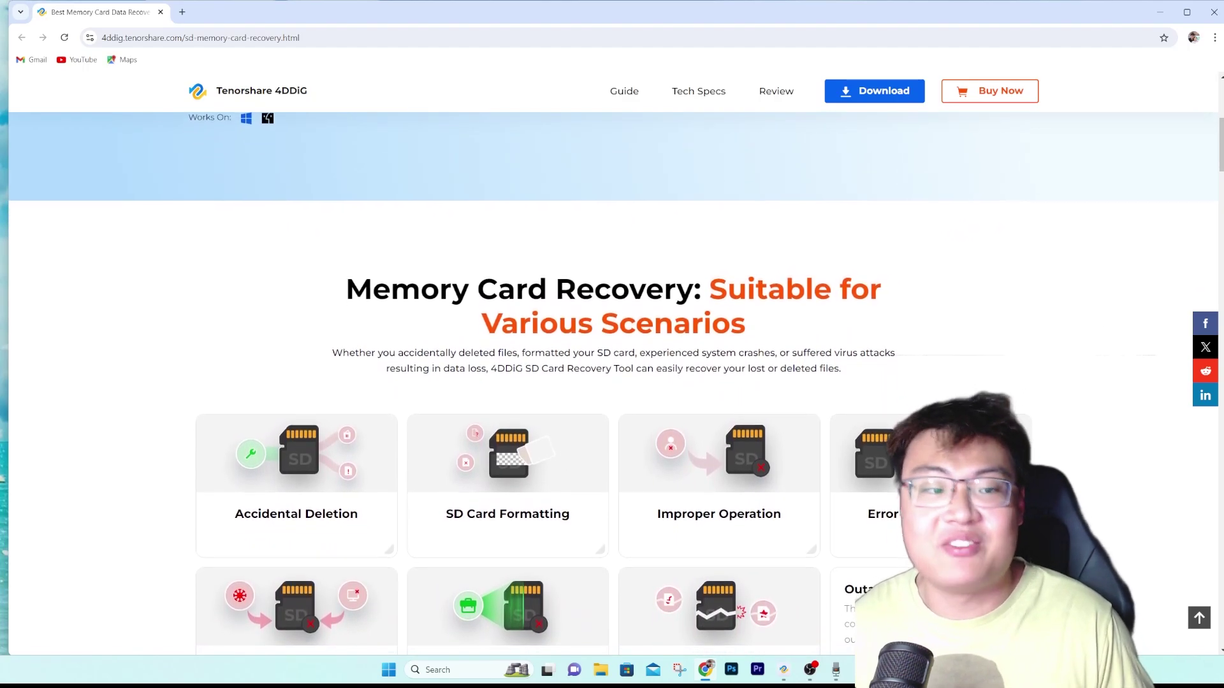
scroll(611, 363, "down", 1)
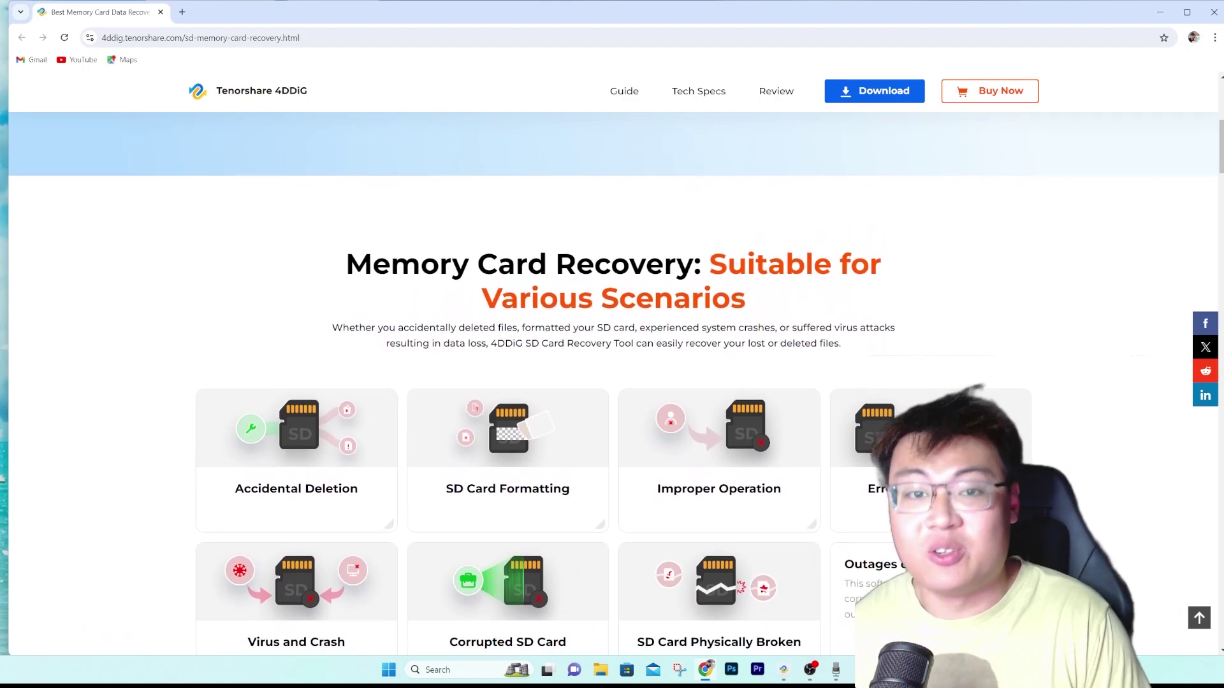
scroll(611, 363, "down", 1)
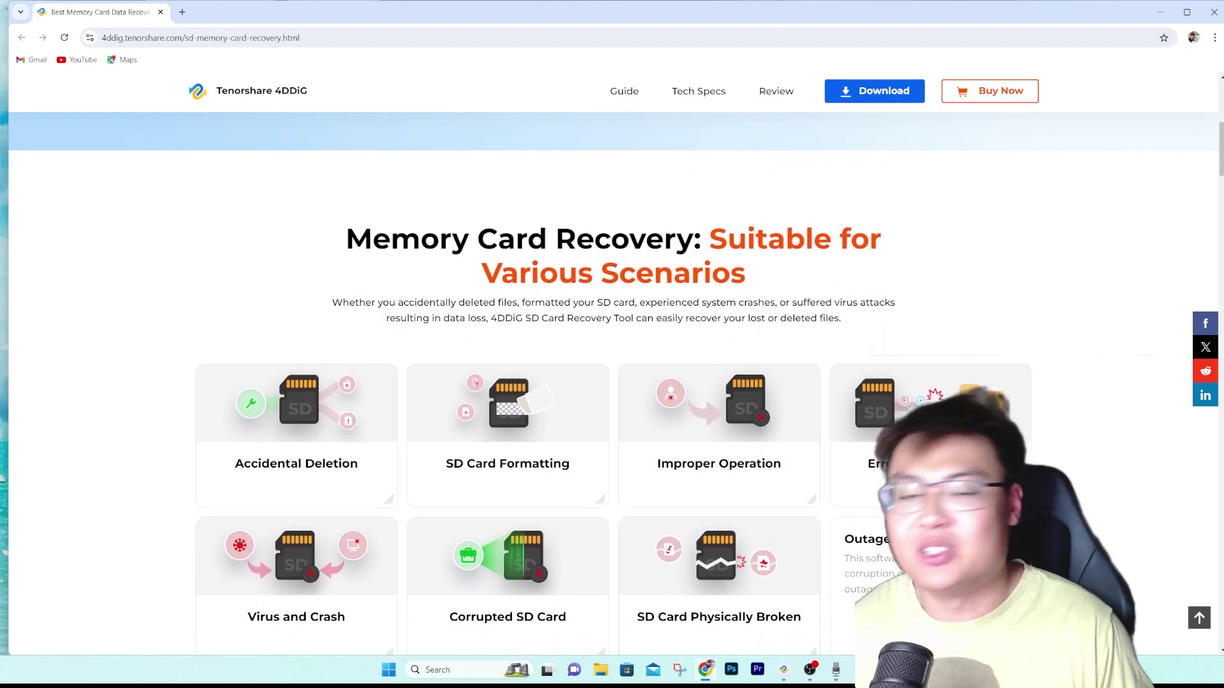
scroll(612, 363, "down", 1)
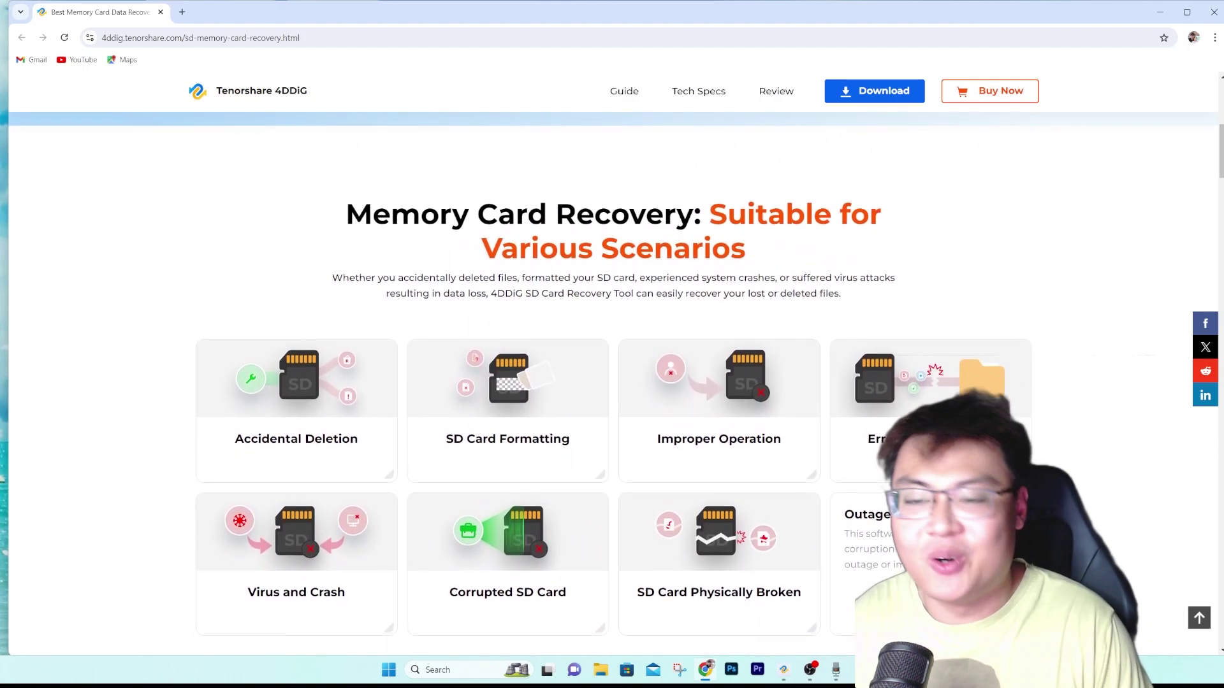
- Scroll past the scenario cards and the Common Signs section of the SD card recovery page
scroll(612, 363, "down", 1)
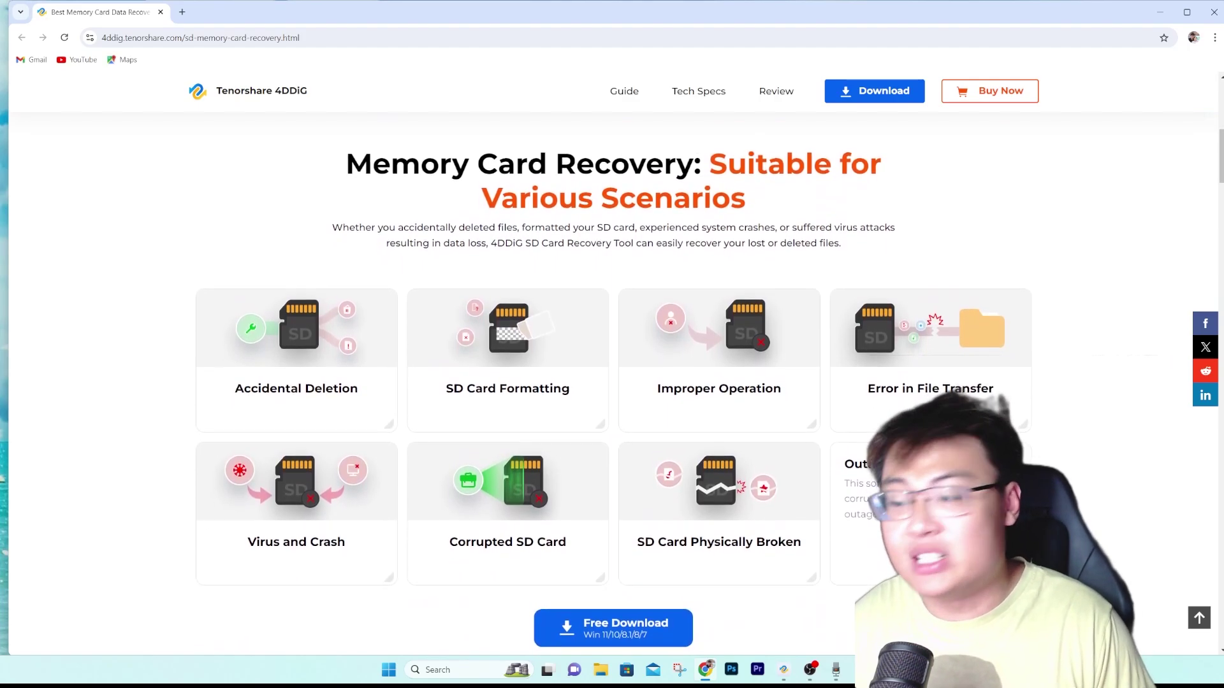
scroll(612, 363, "down", 1)
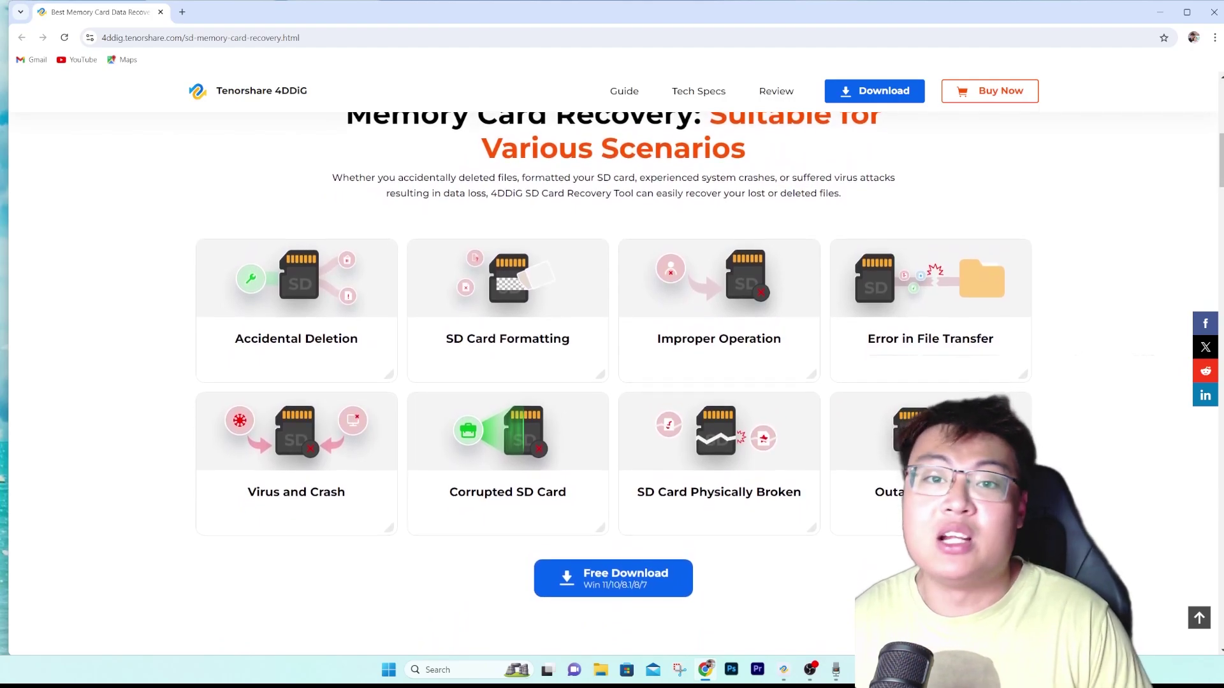
scroll(612, 364, "down", 1)
scroll(612, 363, "down", 2)
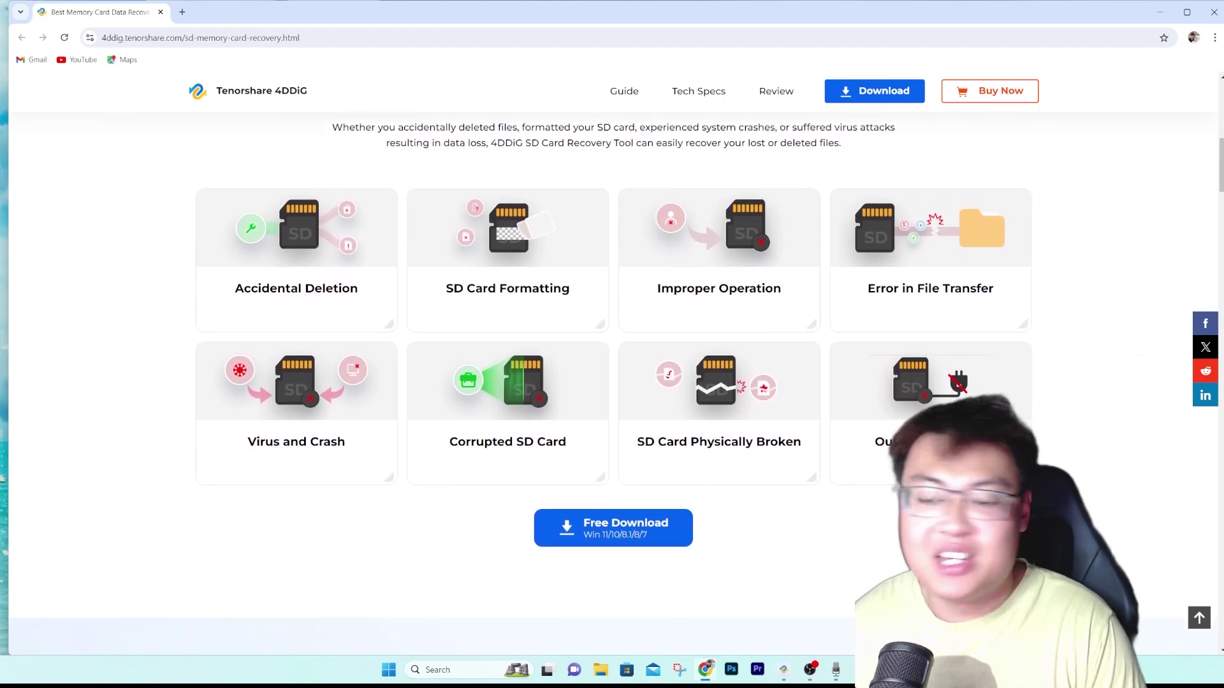
scroll(612, 363, "down", 1)
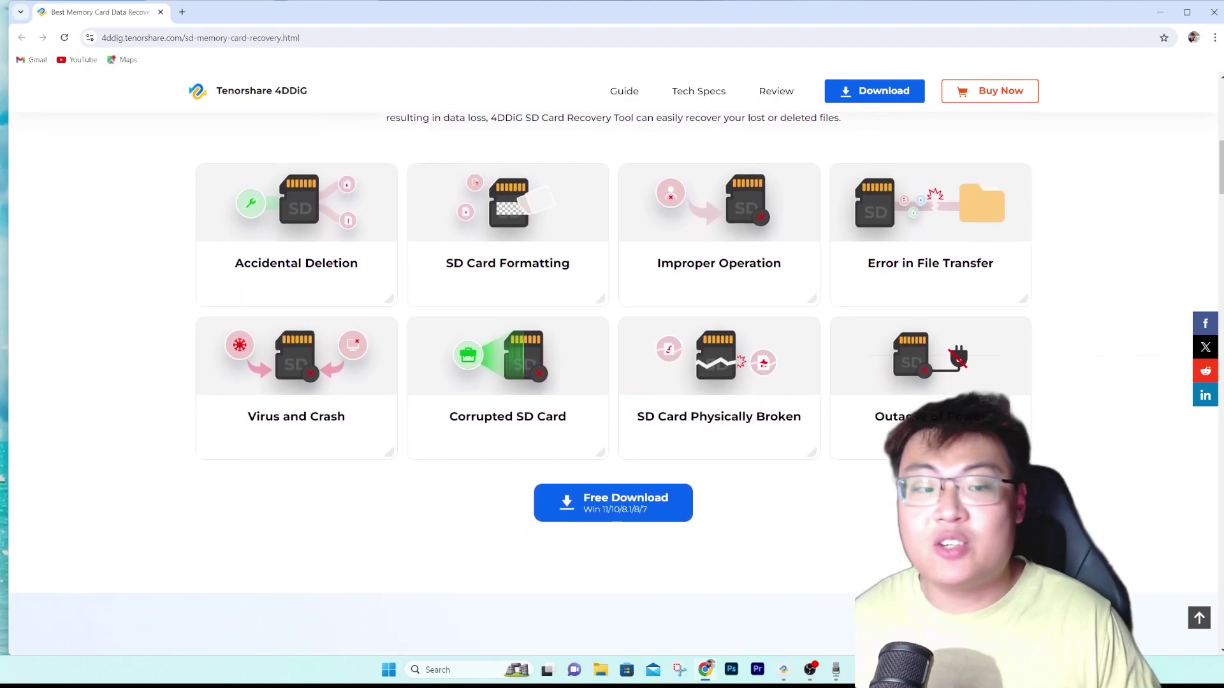
scroll(612, 363, "down", 4)
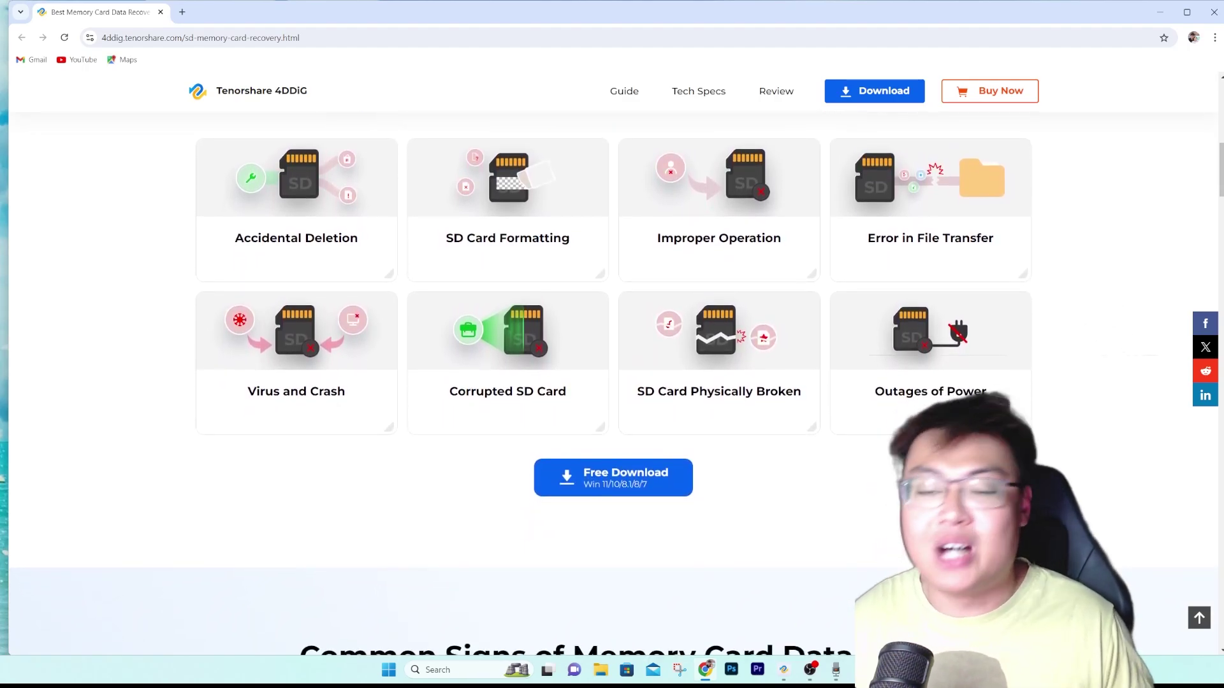
scroll(612, 363, "down", 2)
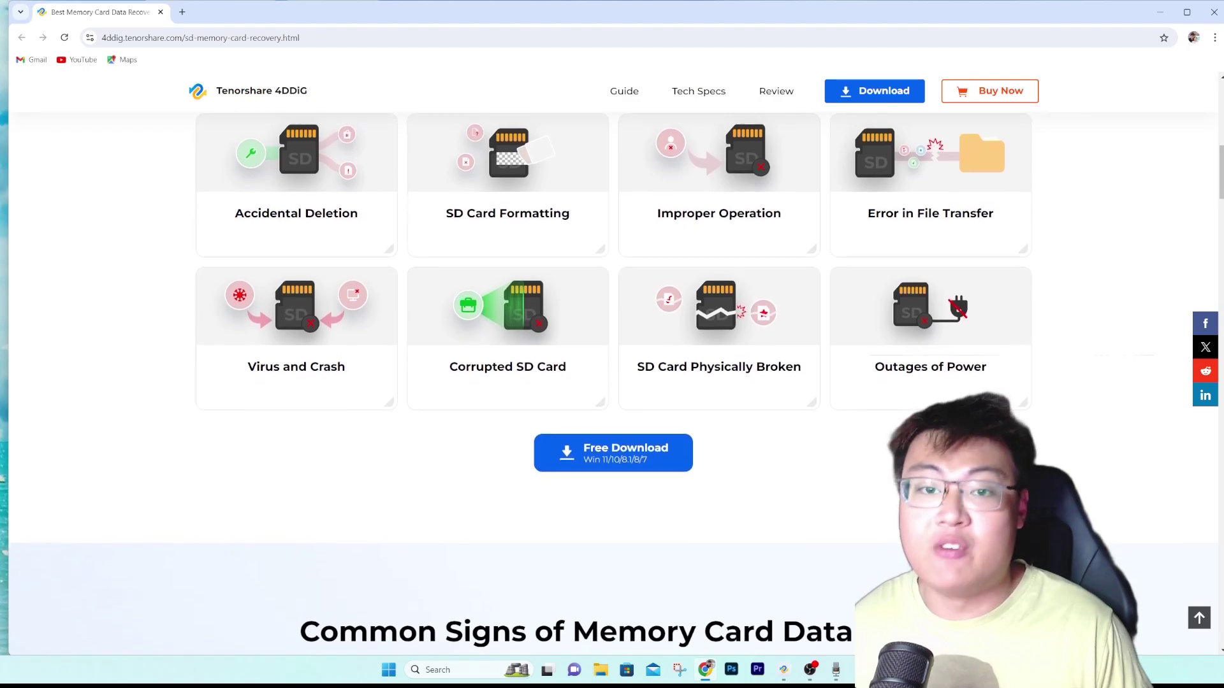
scroll(612, 363, "down", 2)
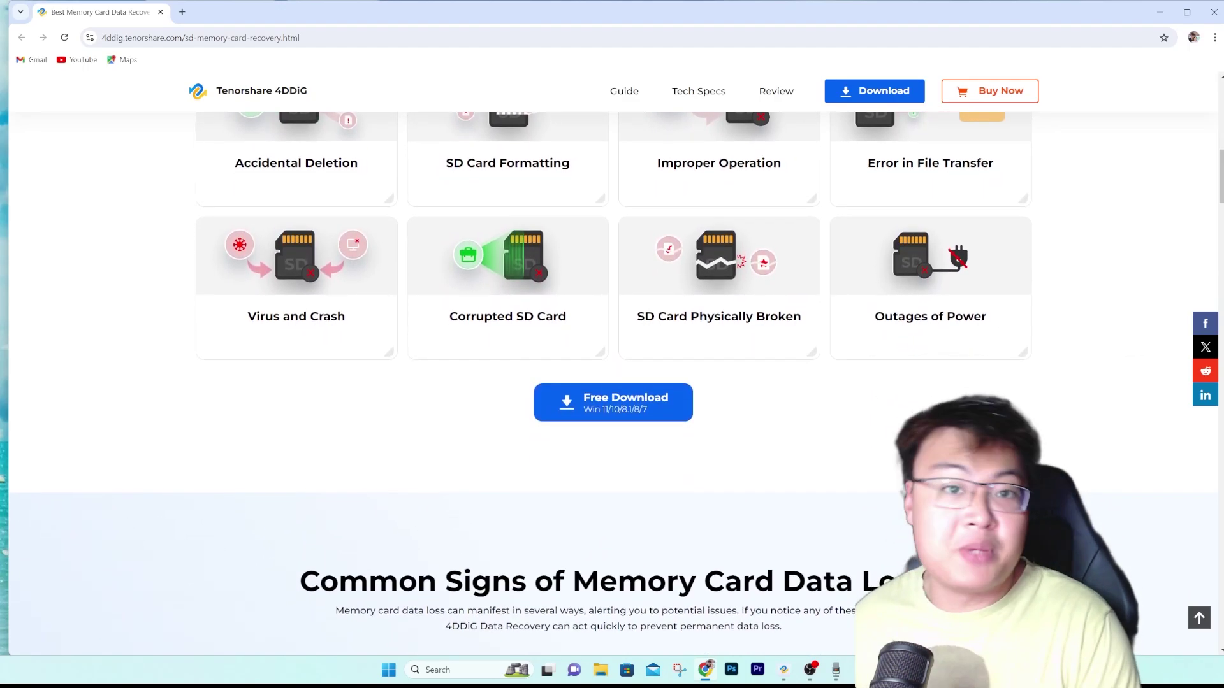
scroll(612, 363, "down", 2)
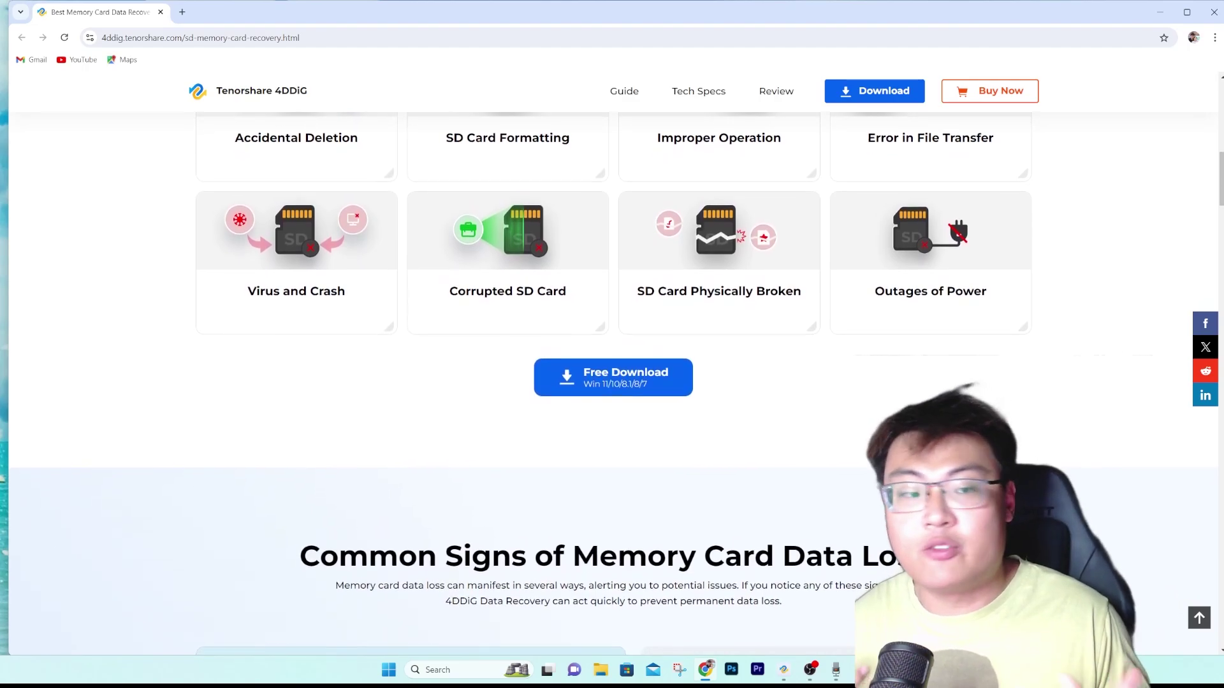
scroll(612, 363, "down", 1)
scroll(611, 364, "down", 1)
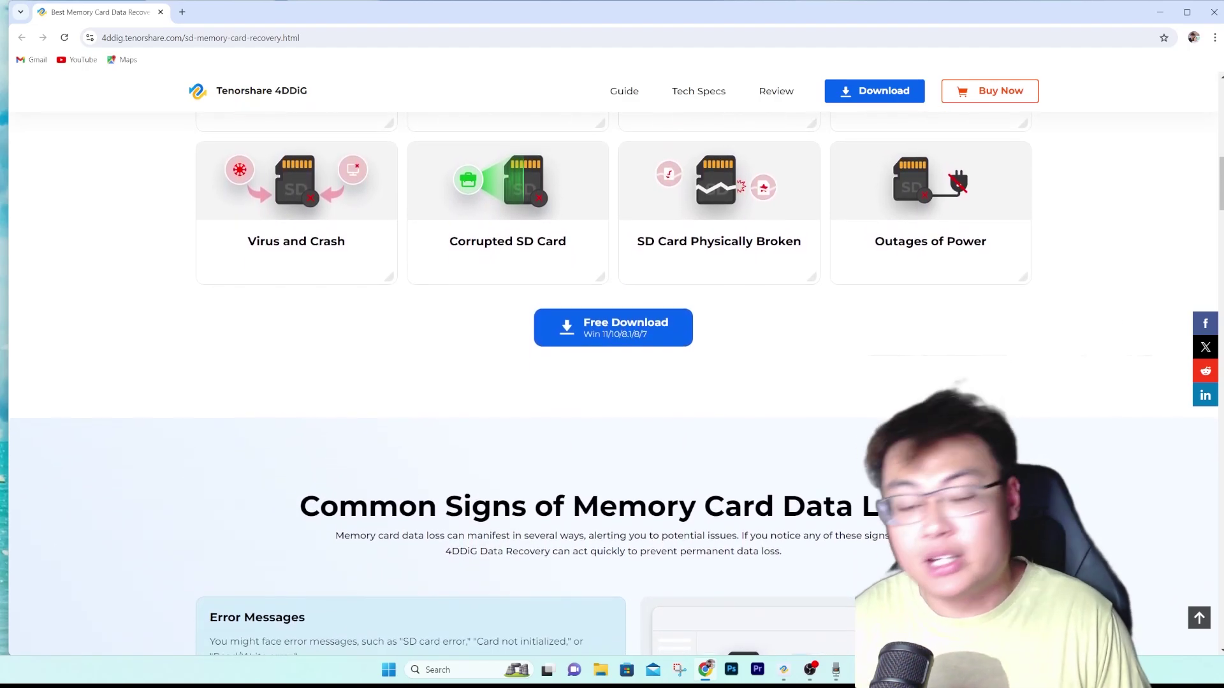
scroll(612, 363, "down", 2)
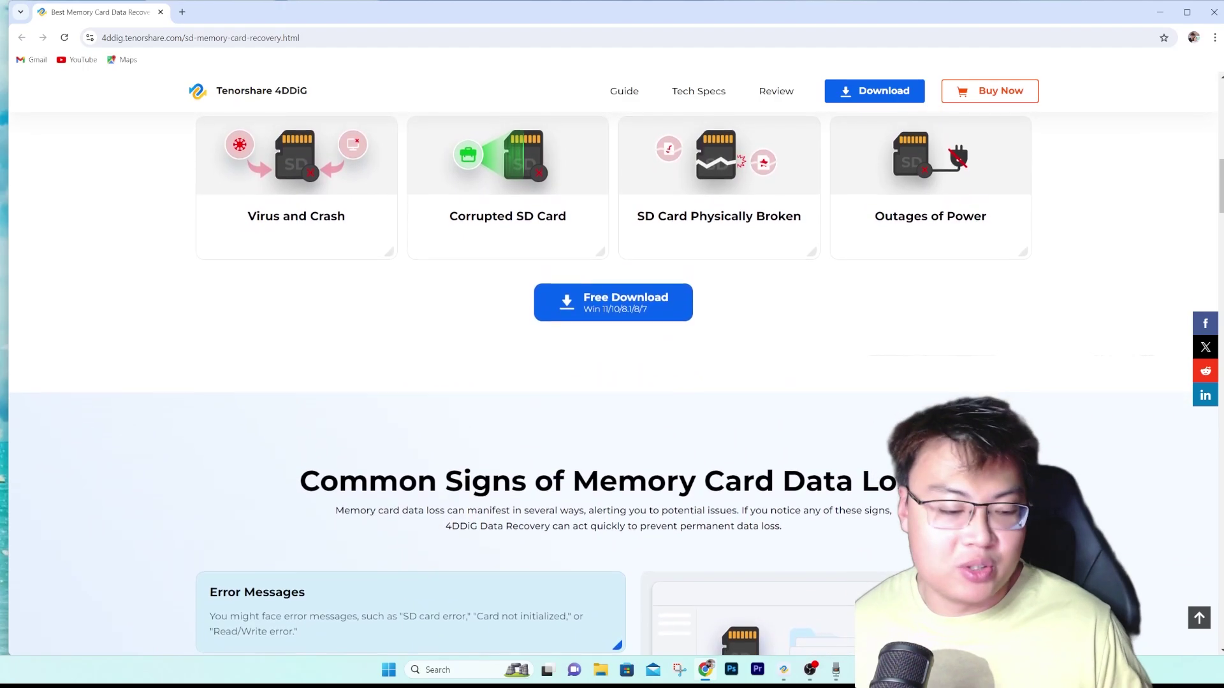
scroll(612, 364, "down", 2)
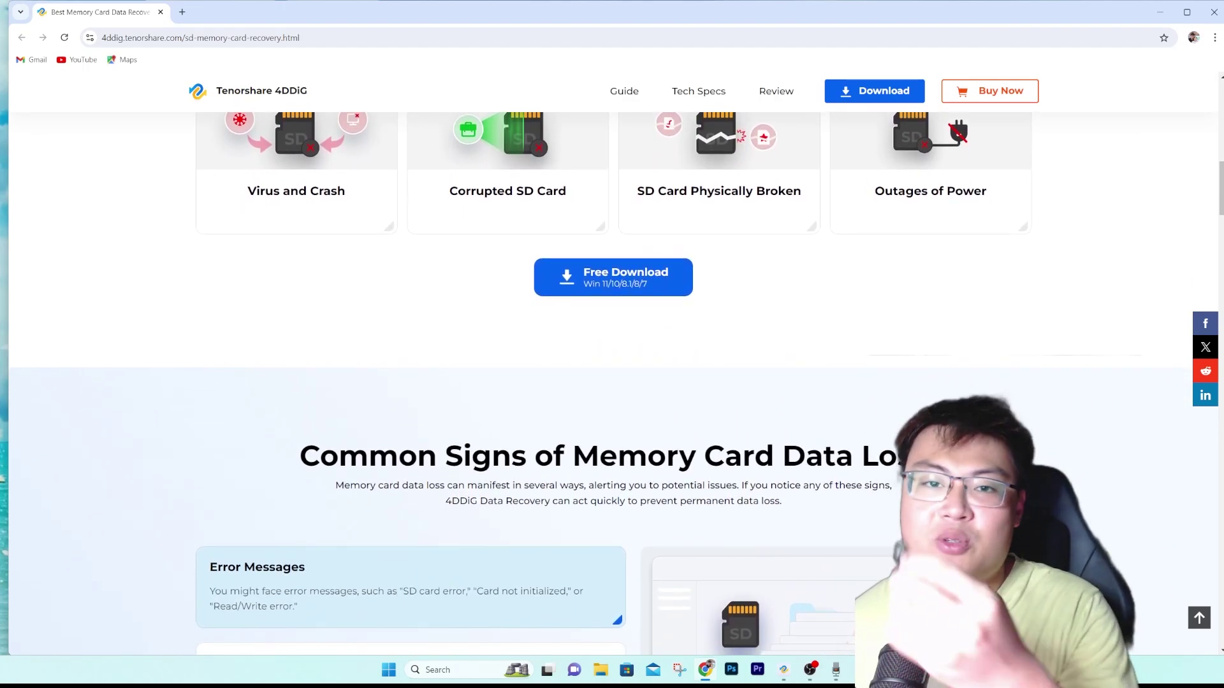
scroll(612, 363, "down", 2)
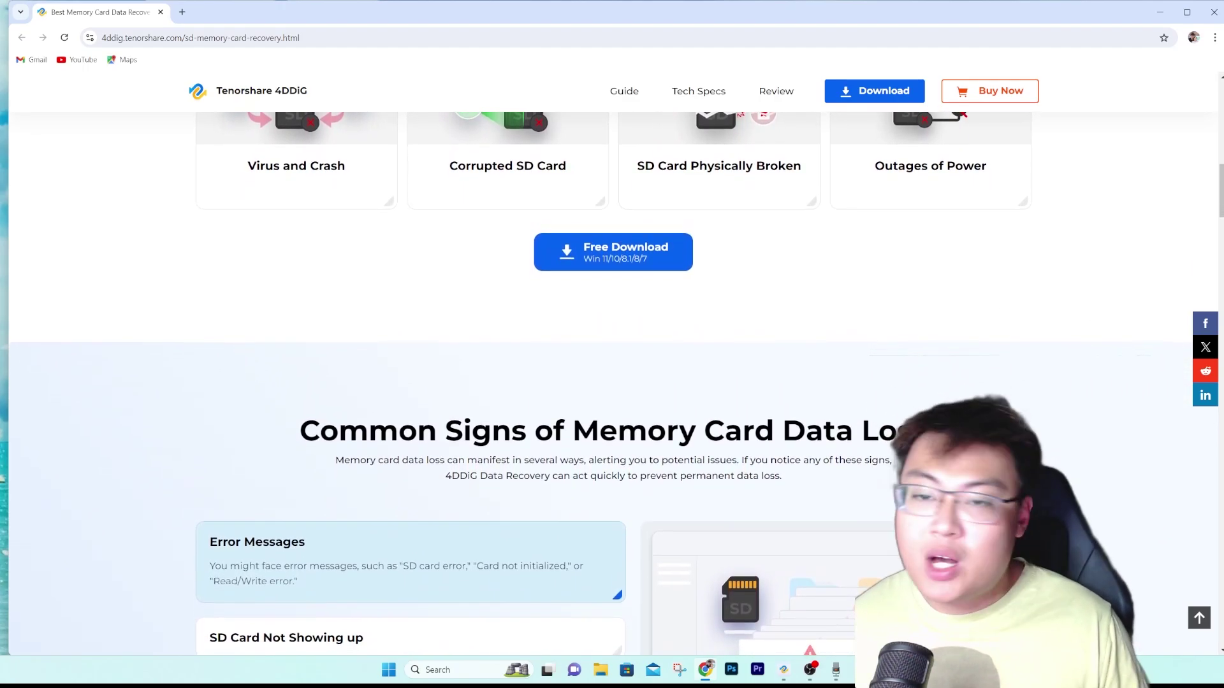
scroll(612, 363, "down", 2)
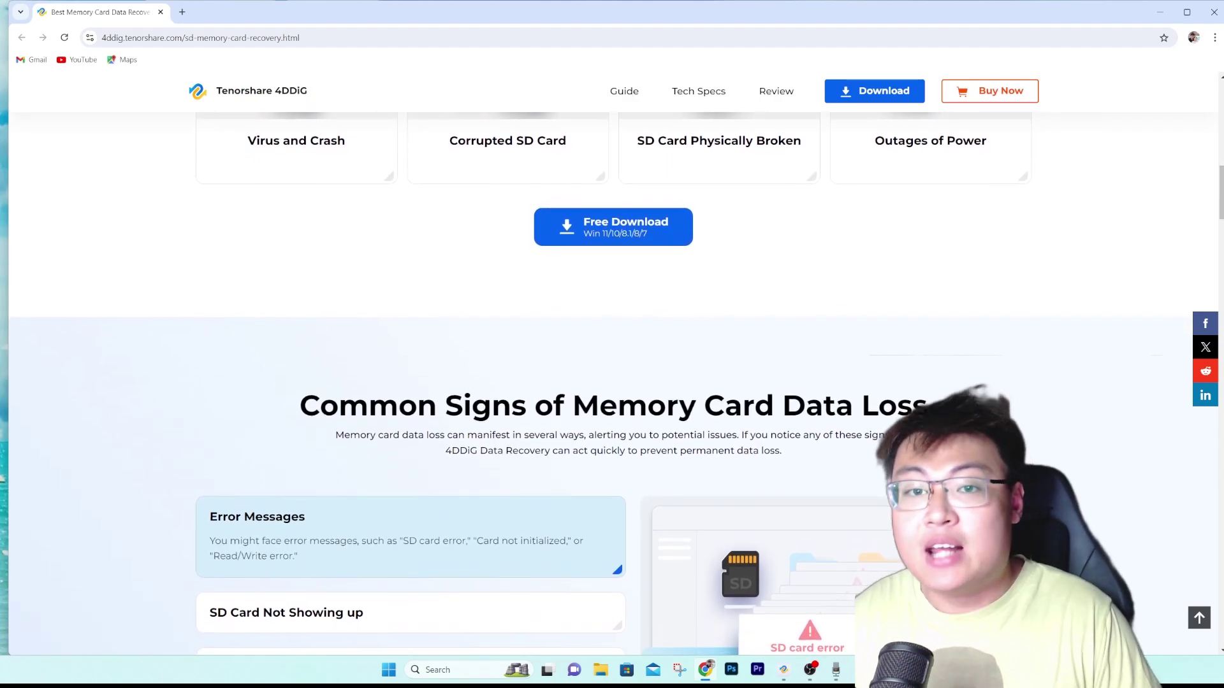
scroll(850, 637, "down", 2)
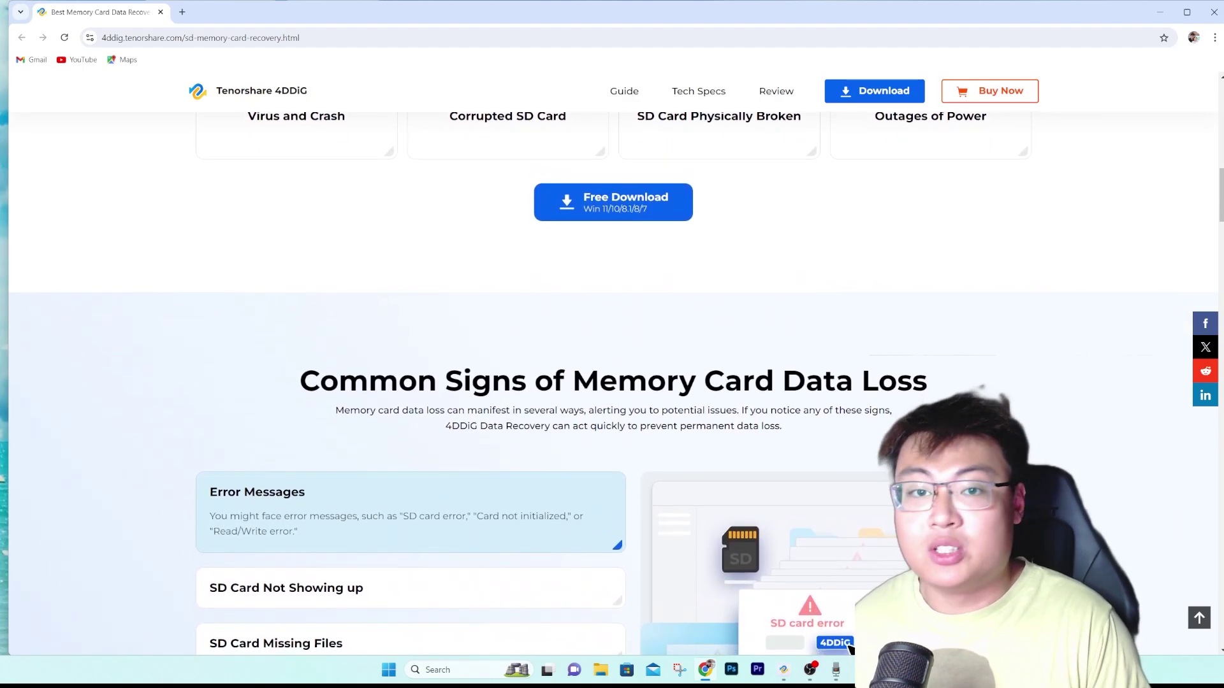
scroll(612, 363, "down", 2)
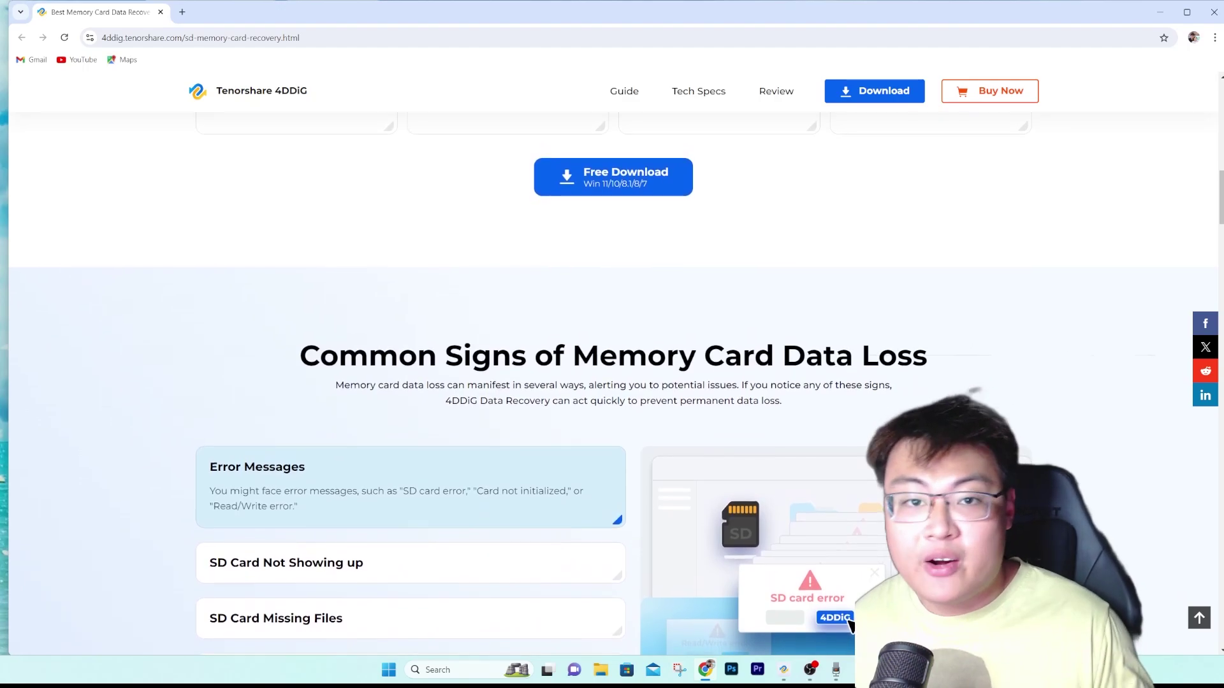
scroll(612, 364, "down", 2)
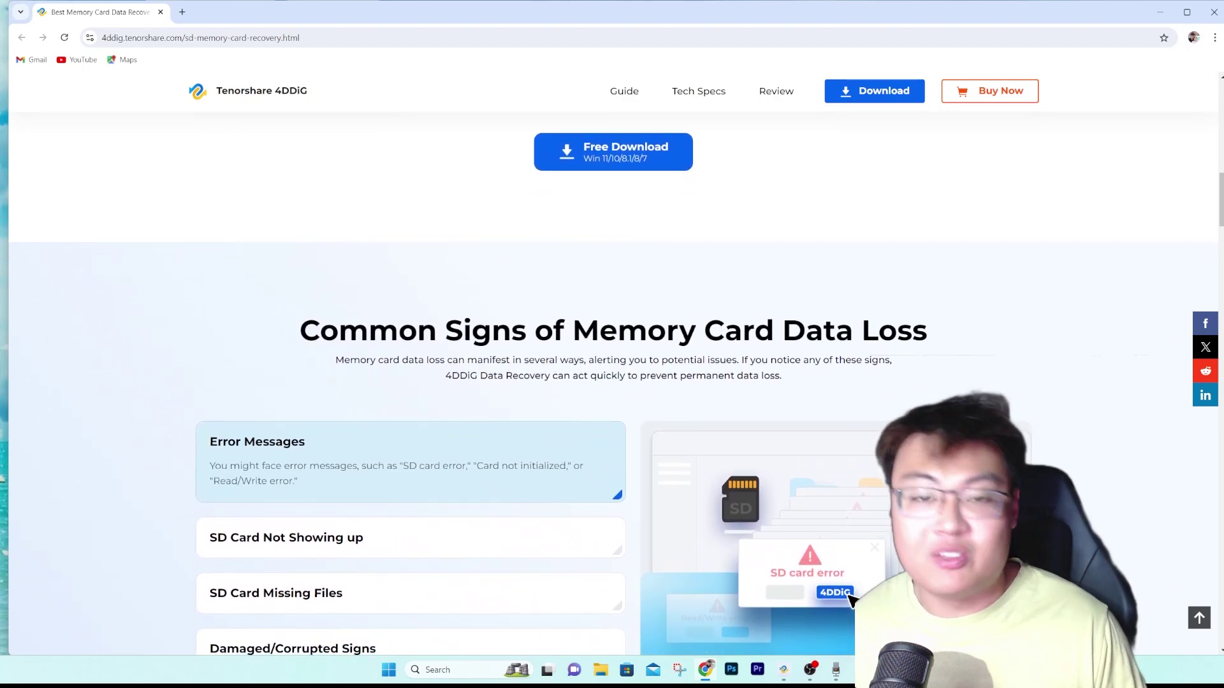
scroll(611, 363, "down", 2)
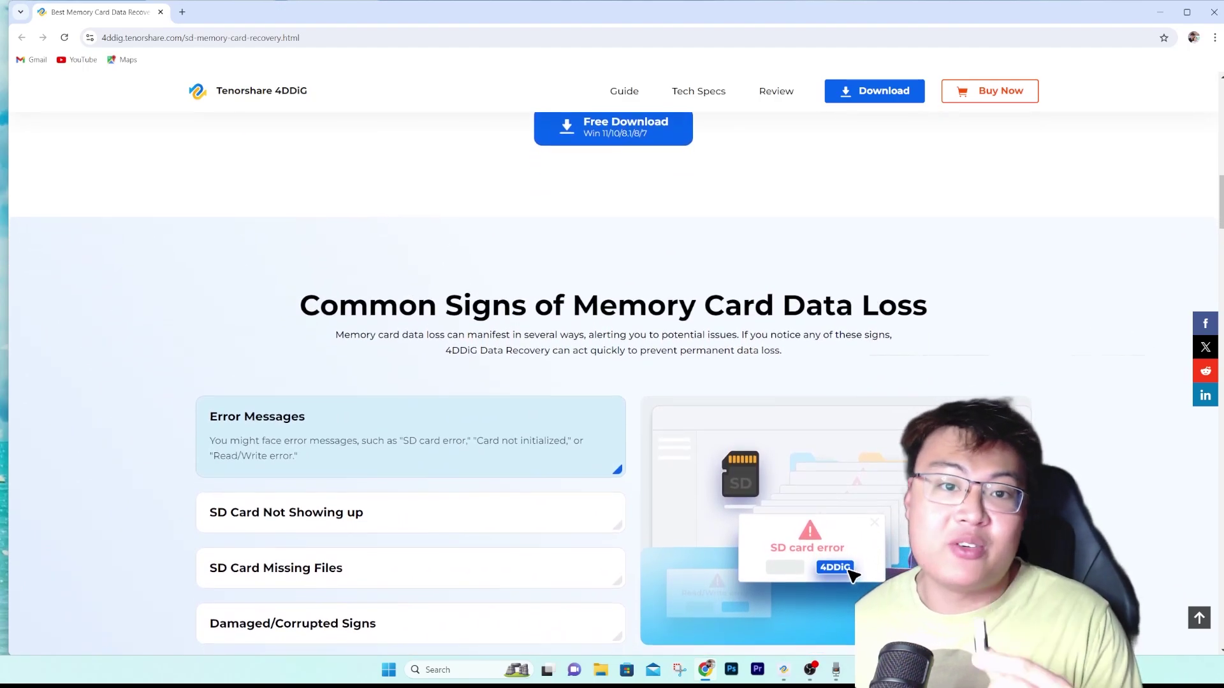
scroll(611, 363, "down", 2)
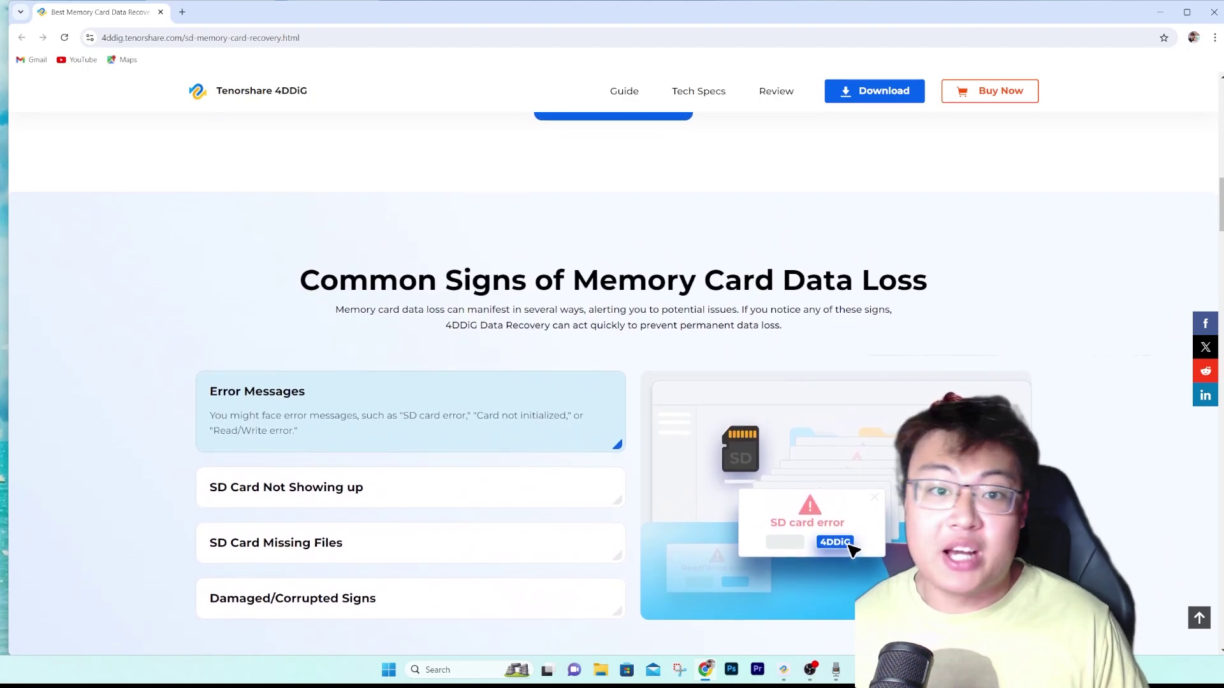
scroll(612, 363, "down", 2)
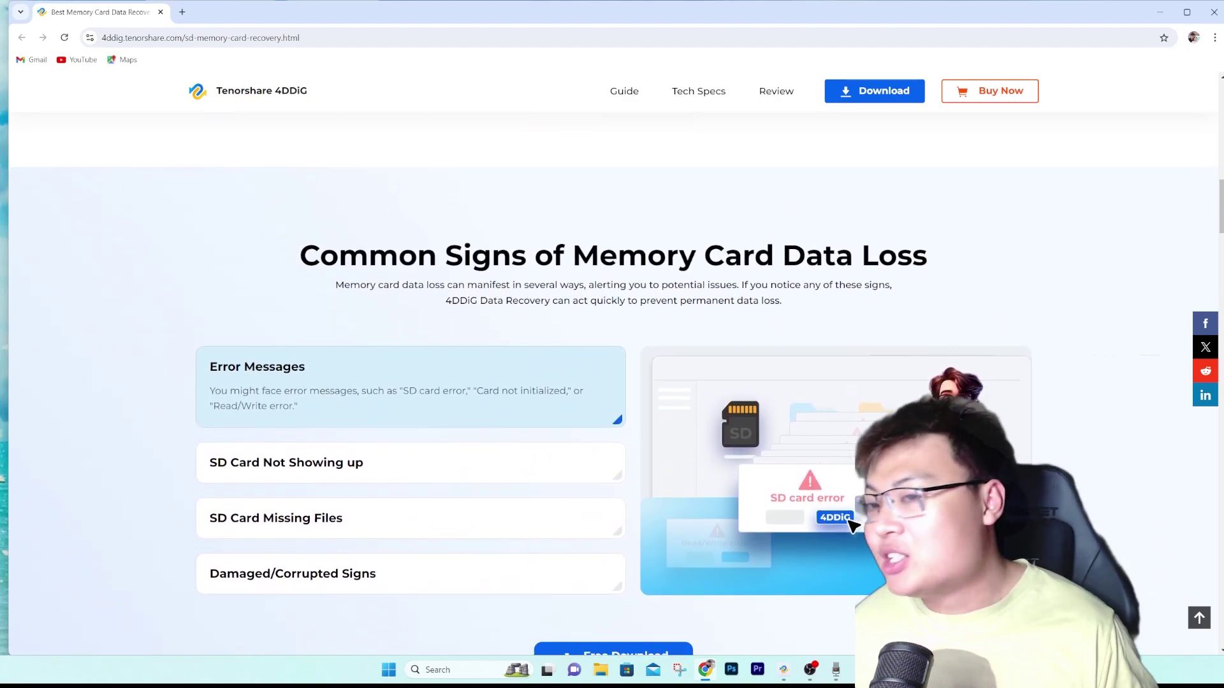
scroll(612, 364, "down", 2)
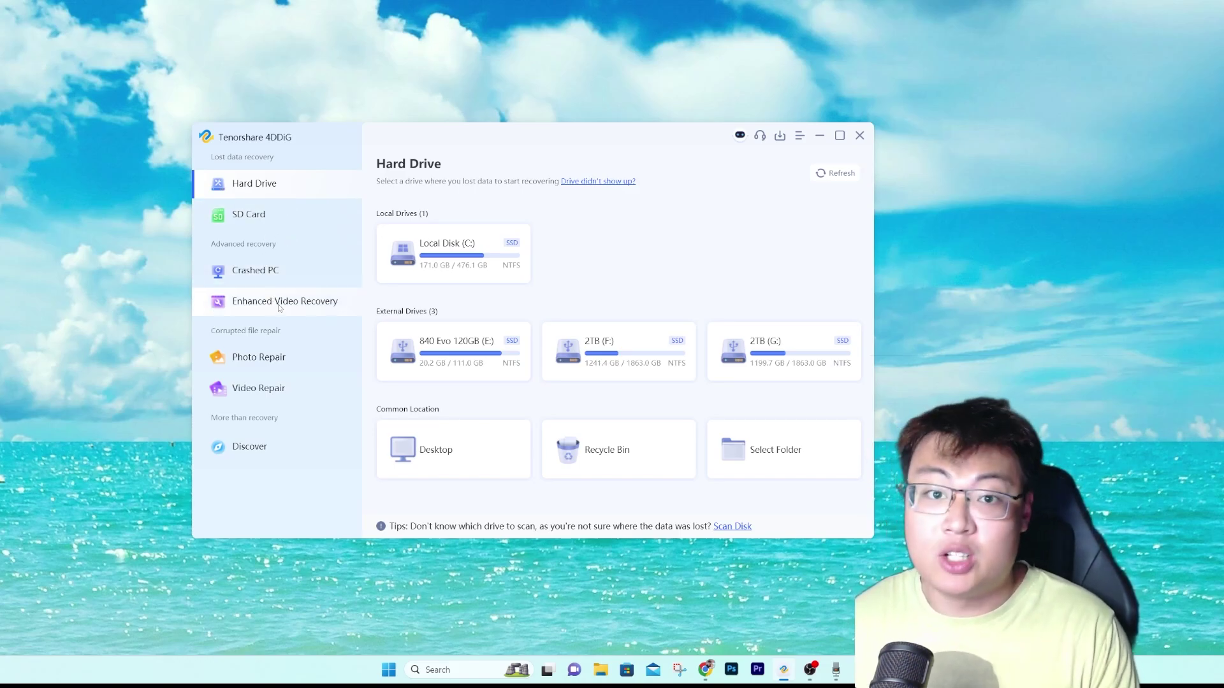
- Browse the SD Card and Crashed PC pages, ending on Enhanced Video Recovery
left_click(266, 217)
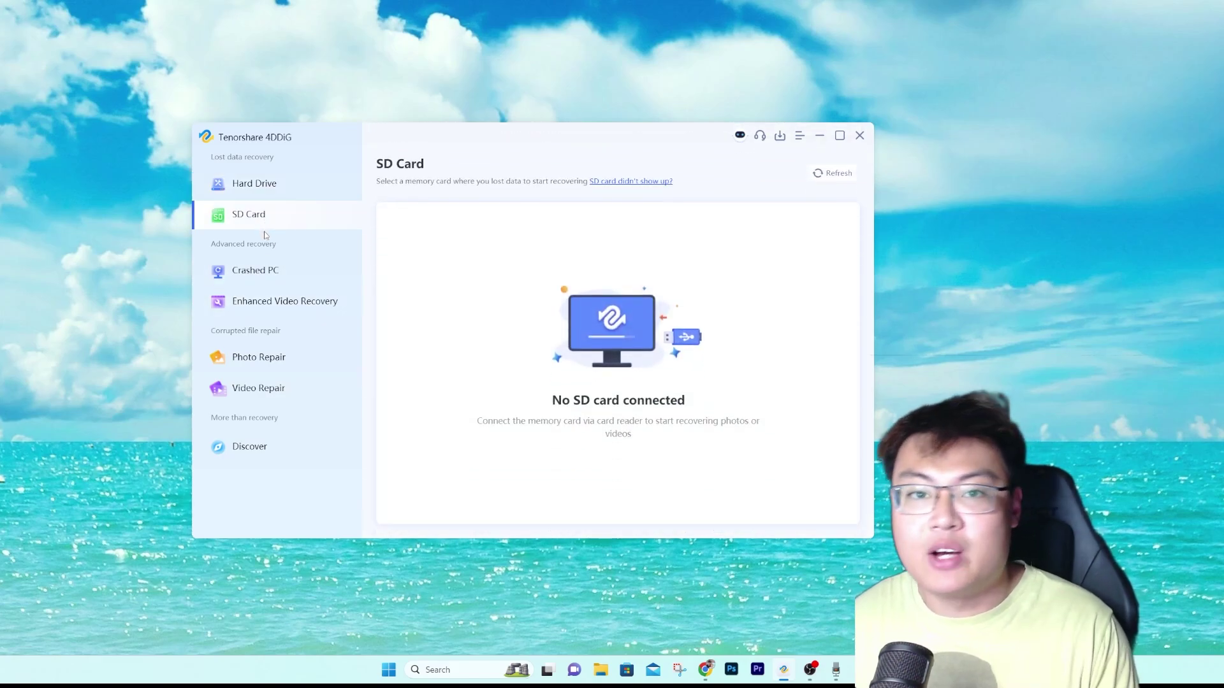
left_click(256, 278)
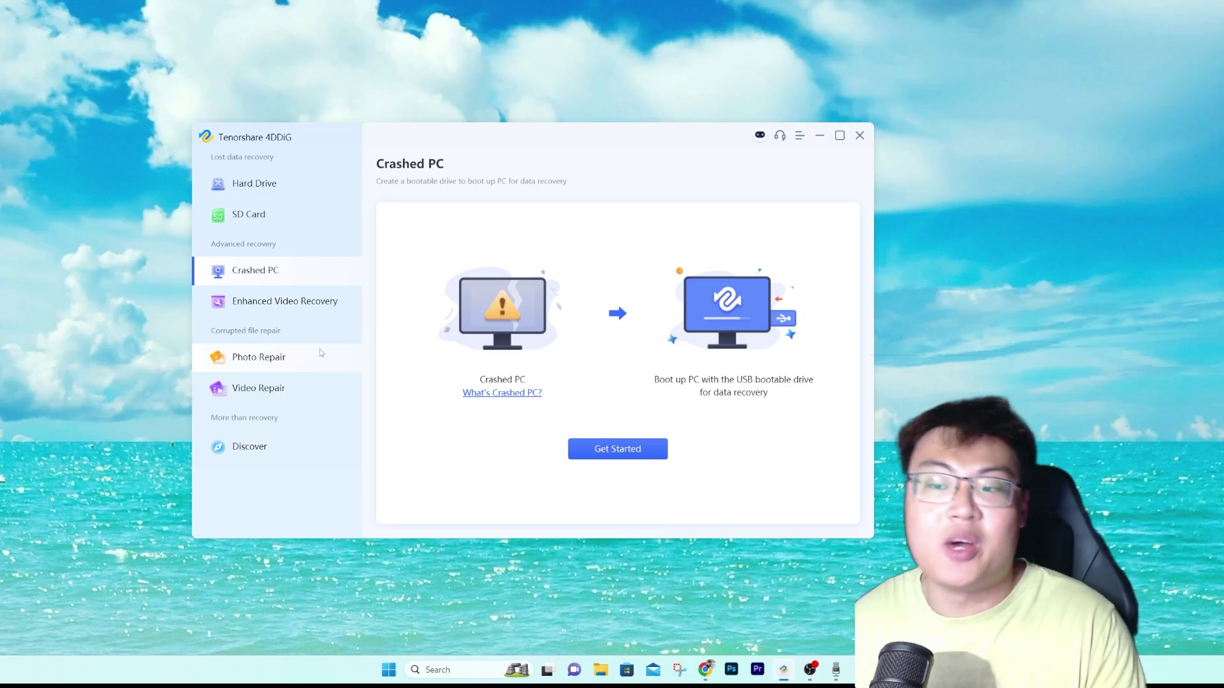
left_click(295, 311)
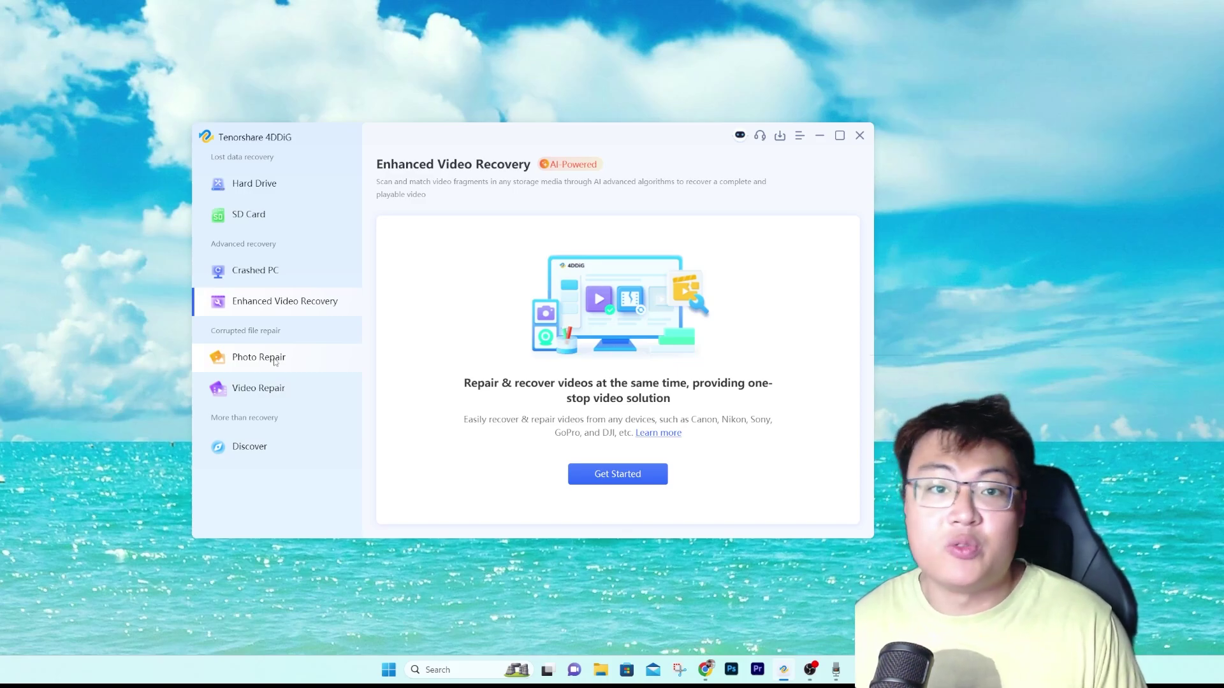
- Browse the Photo Repair, Video Repair and Discover pages, then return to the Hard Drive list
left_click(276, 362)
left_click(268, 391)
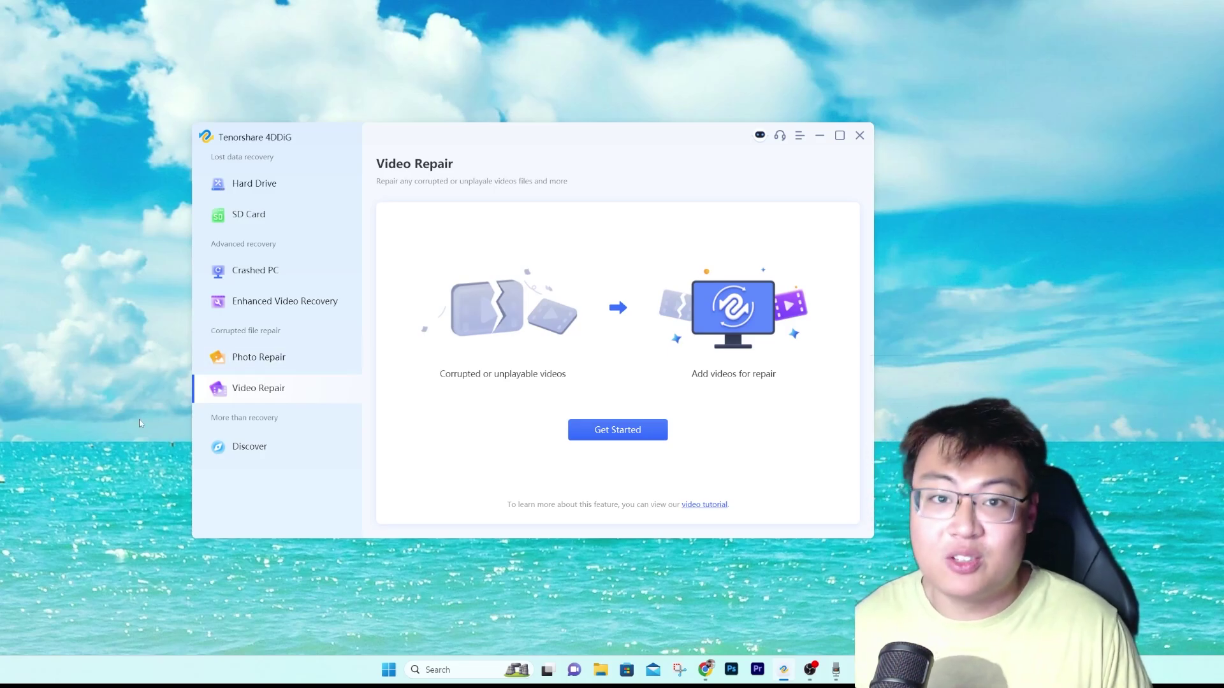
left_click(252, 446)
left_click(280, 193)
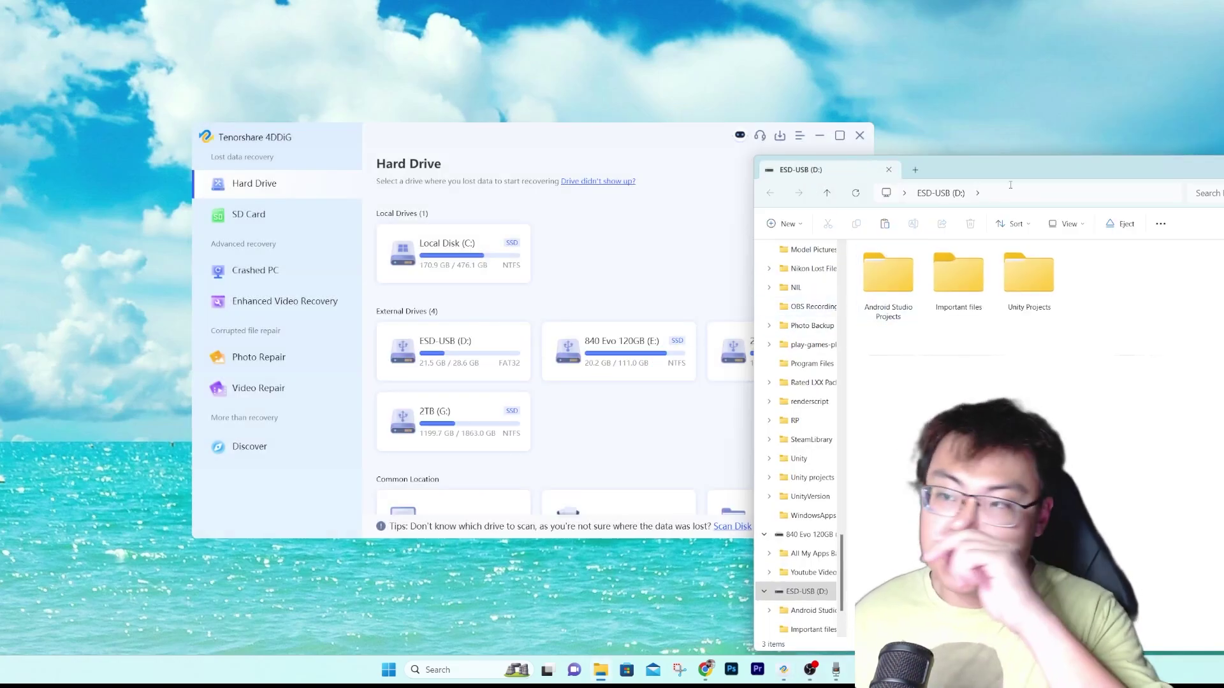
- Close File Explorer and check the SD Card page before returning to the Hard Drive list
left_click(889, 170)
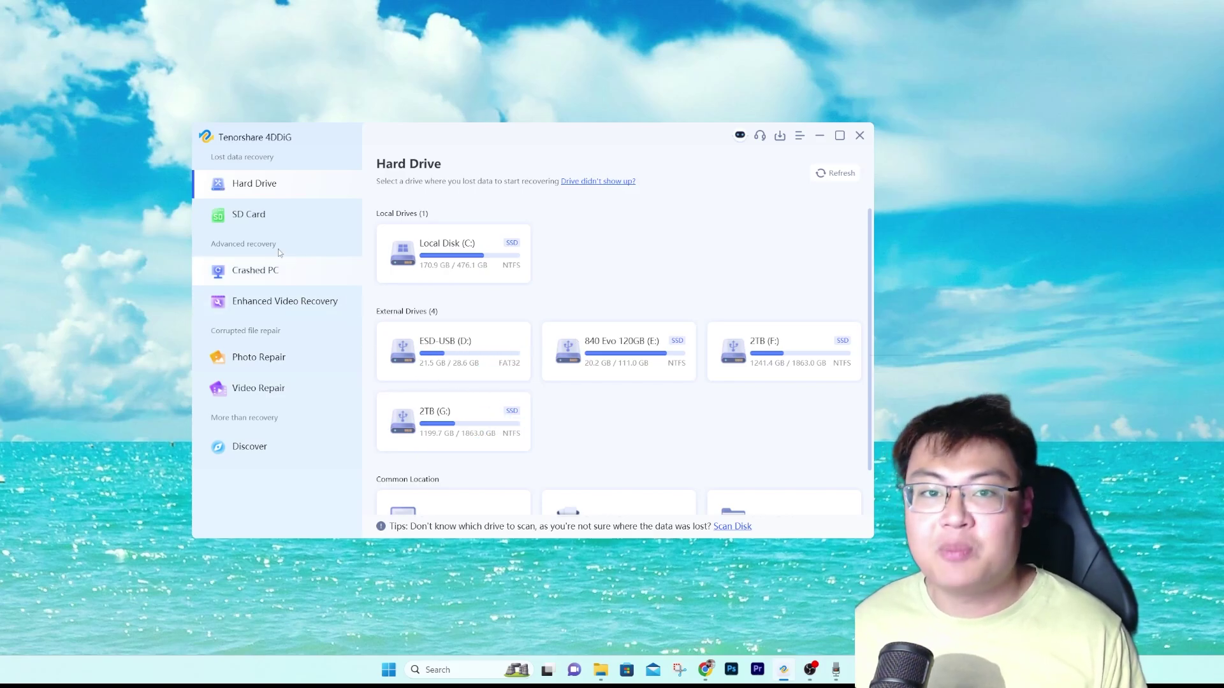
left_click(283, 213)
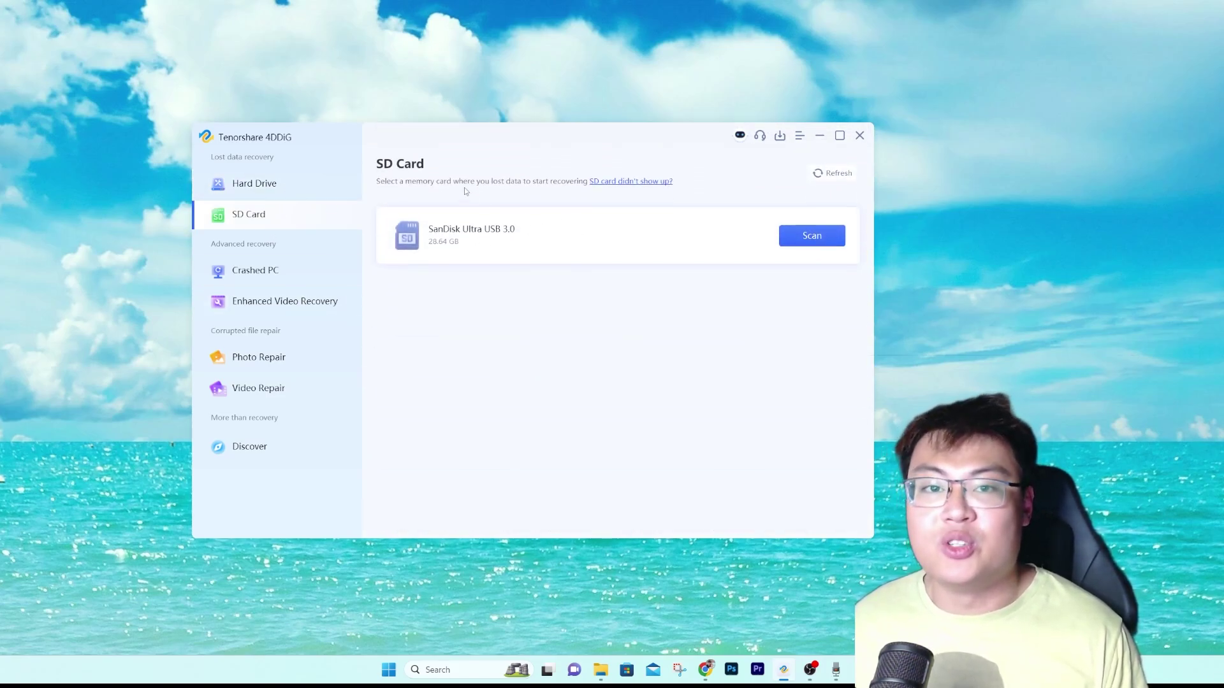
left_click(269, 186)
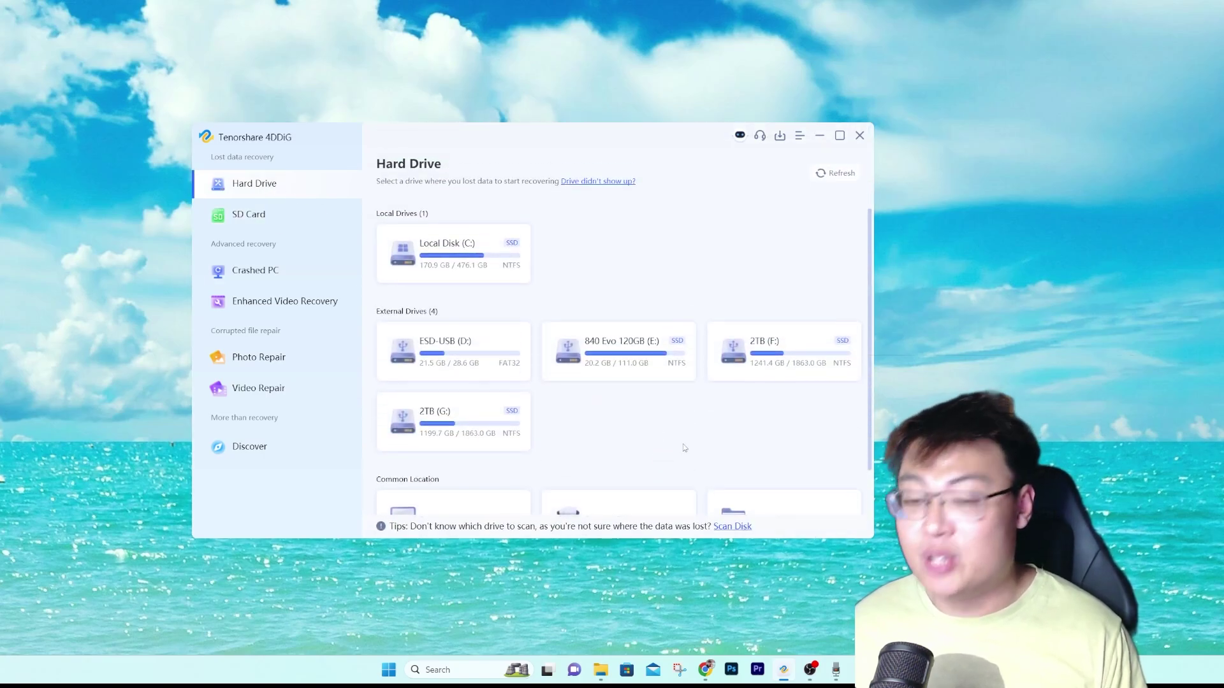
left_click(601, 669)
- Open the Important files folder on ESD-USB (D:) and show its files as large icons
left_click_drag(1061, 175, 762, 136)
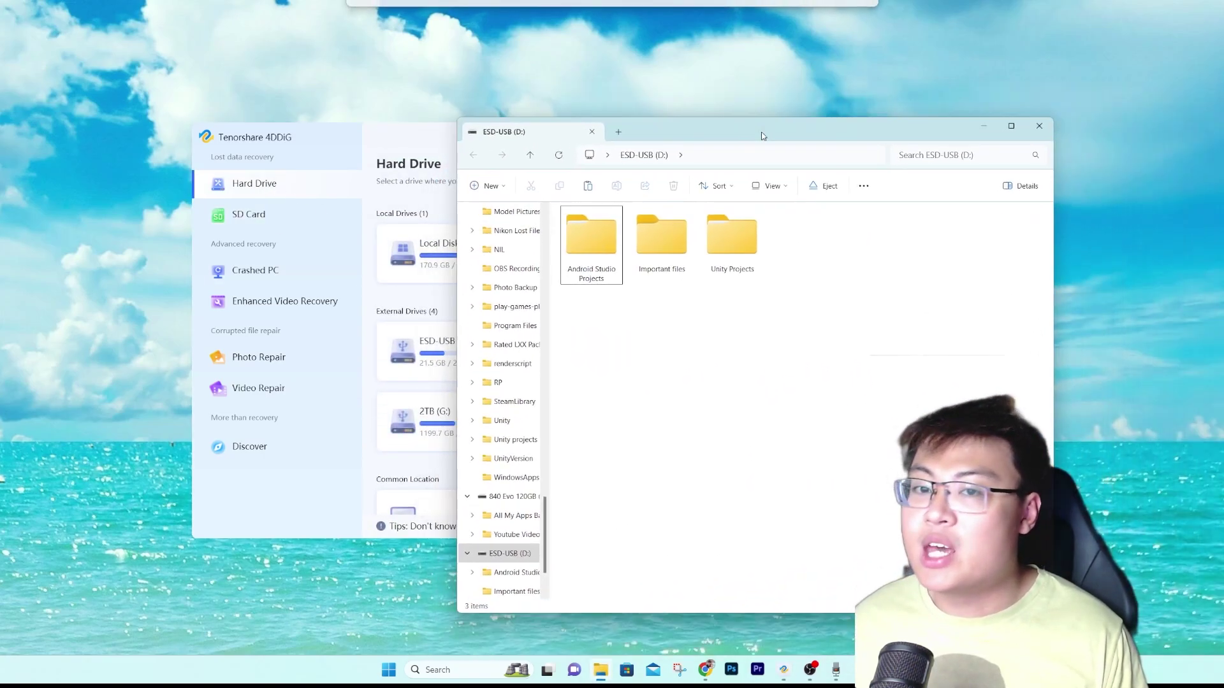
left_click(661, 250)
double_click(662, 248)
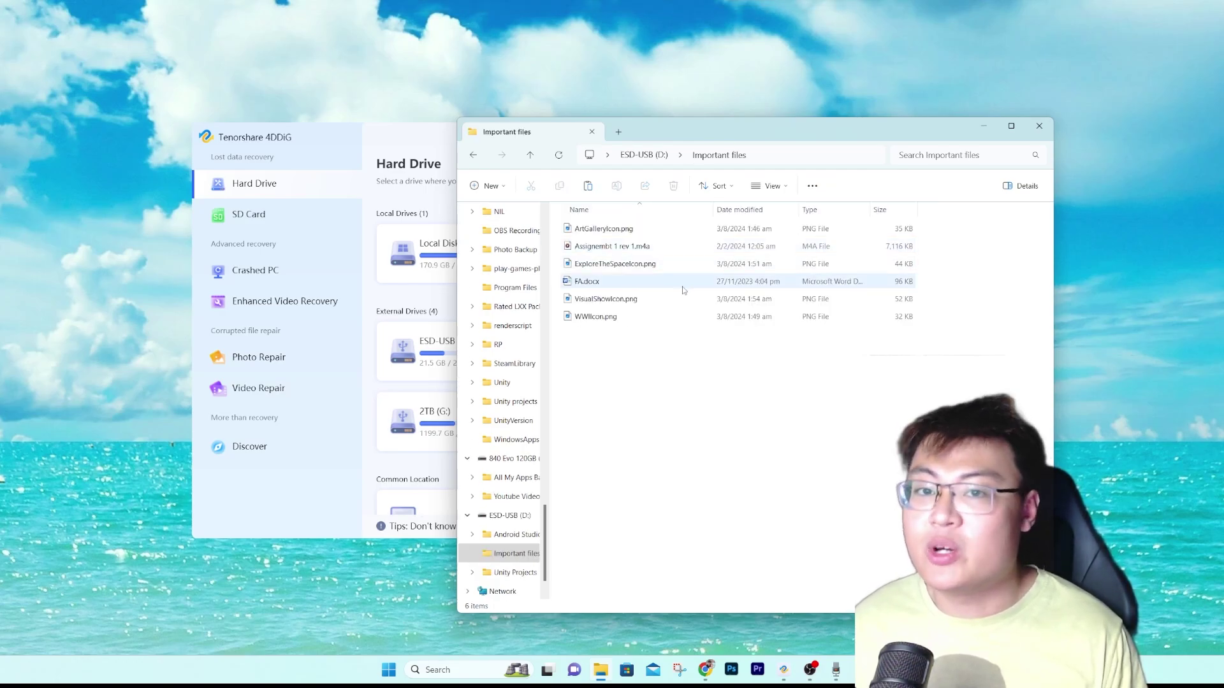
right_click(645, 355)
mouse_move(684, 394)
left_click(854, 411)
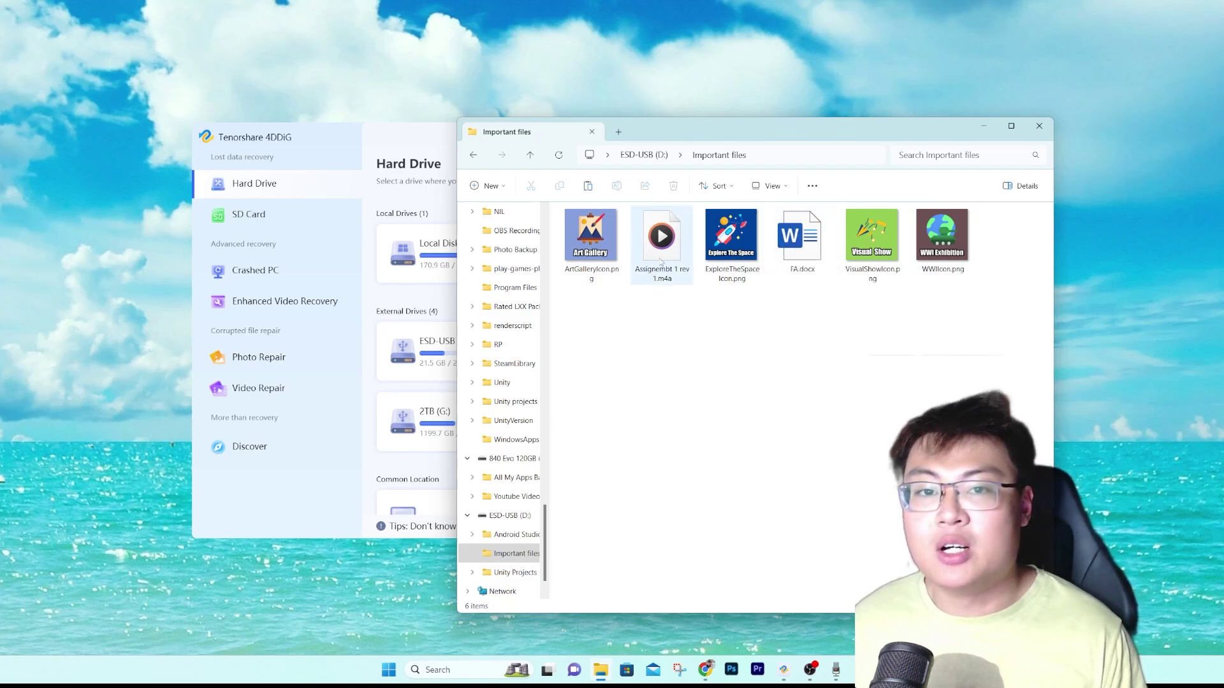
- Close the Important files window and reopen File Explorer
mouse_move(689, 237)
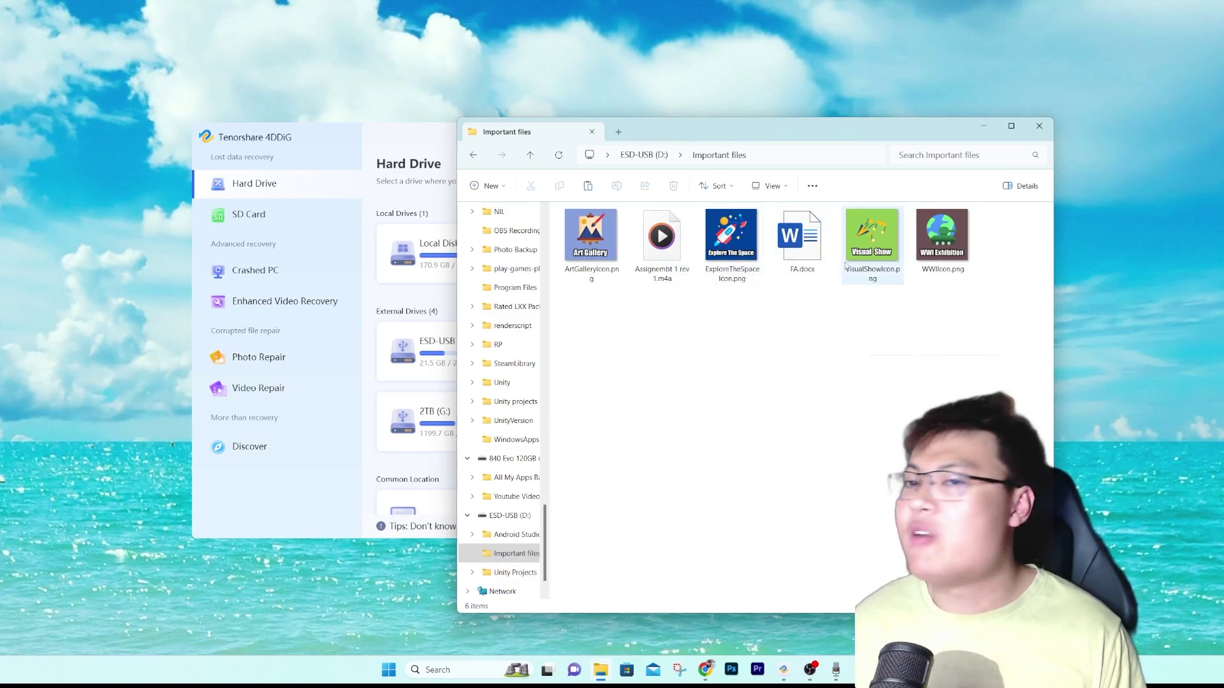
left_click(1040, 128)
left_click(600, 669)
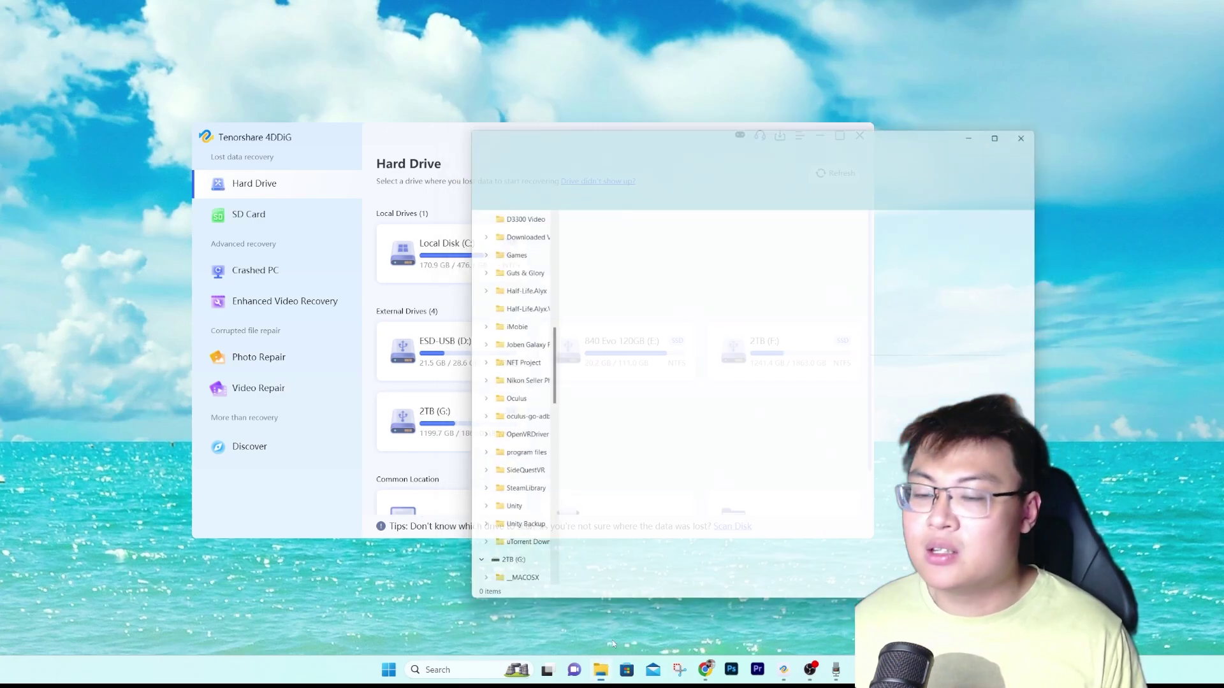
- Permanently delete the Important files folder from ESD-USB (D:) with Shift+Delete
left_click(513, 538)
left_click(621, 250)
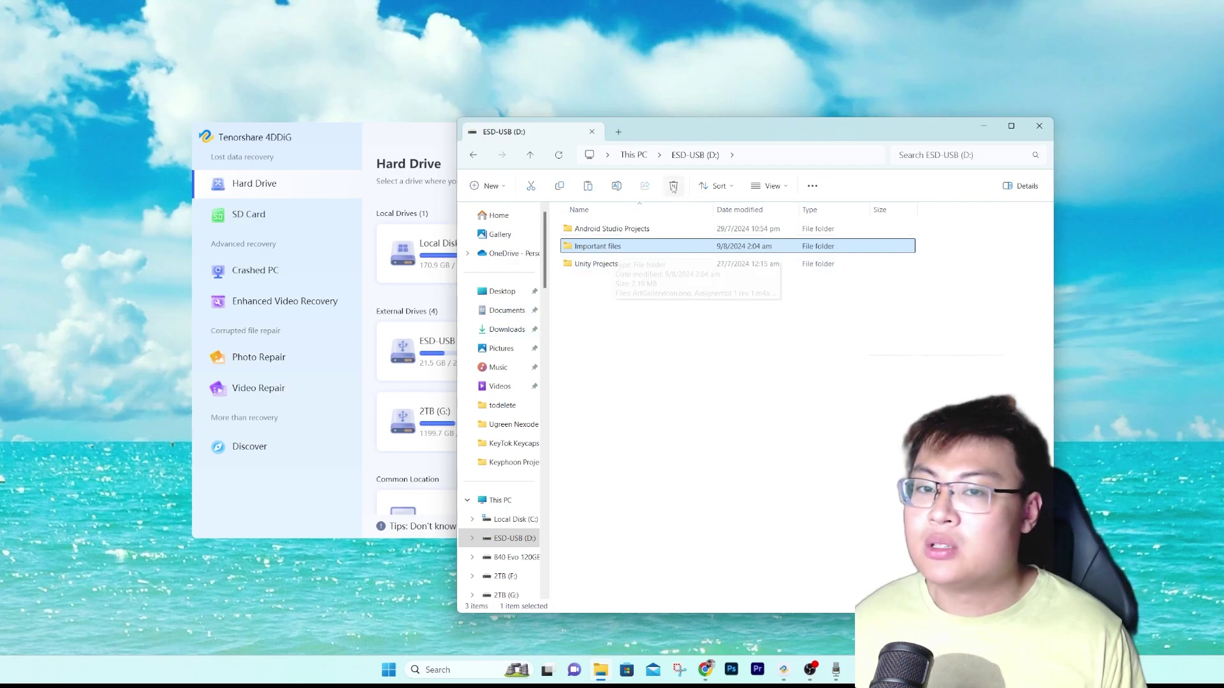
key("shift+Delete")
left_click(654, 376)
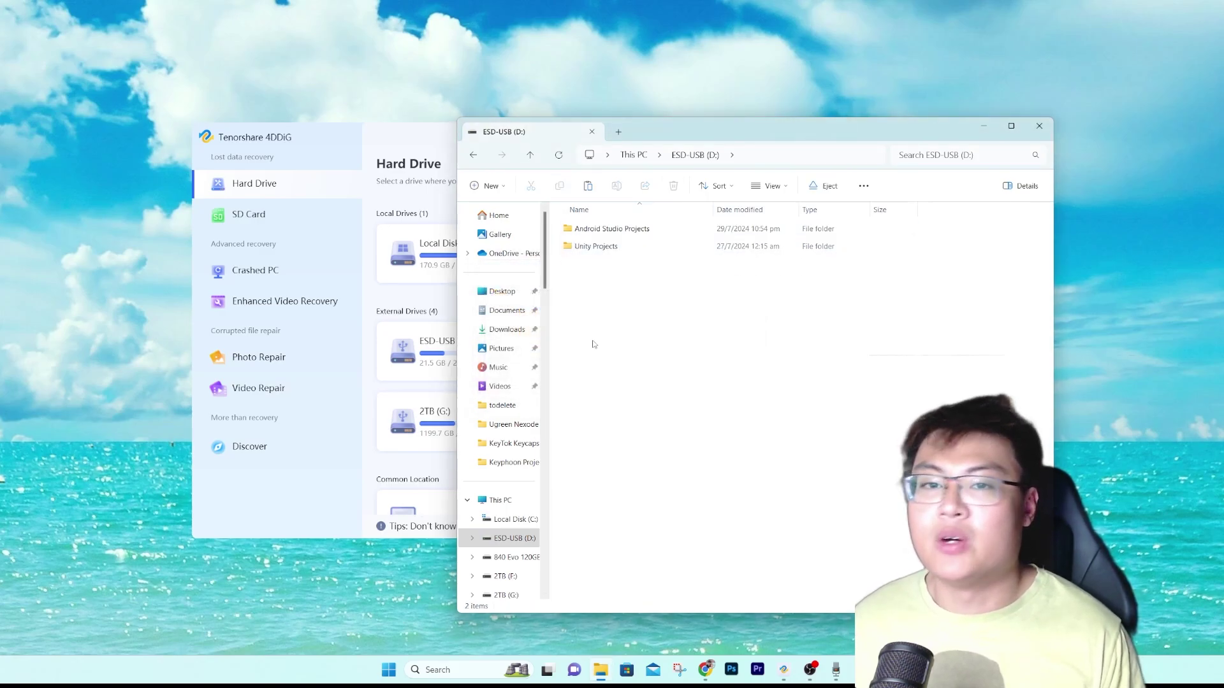
- Close File Explorer and check the Recycle Bin, then close it
left_click(1039, 125)
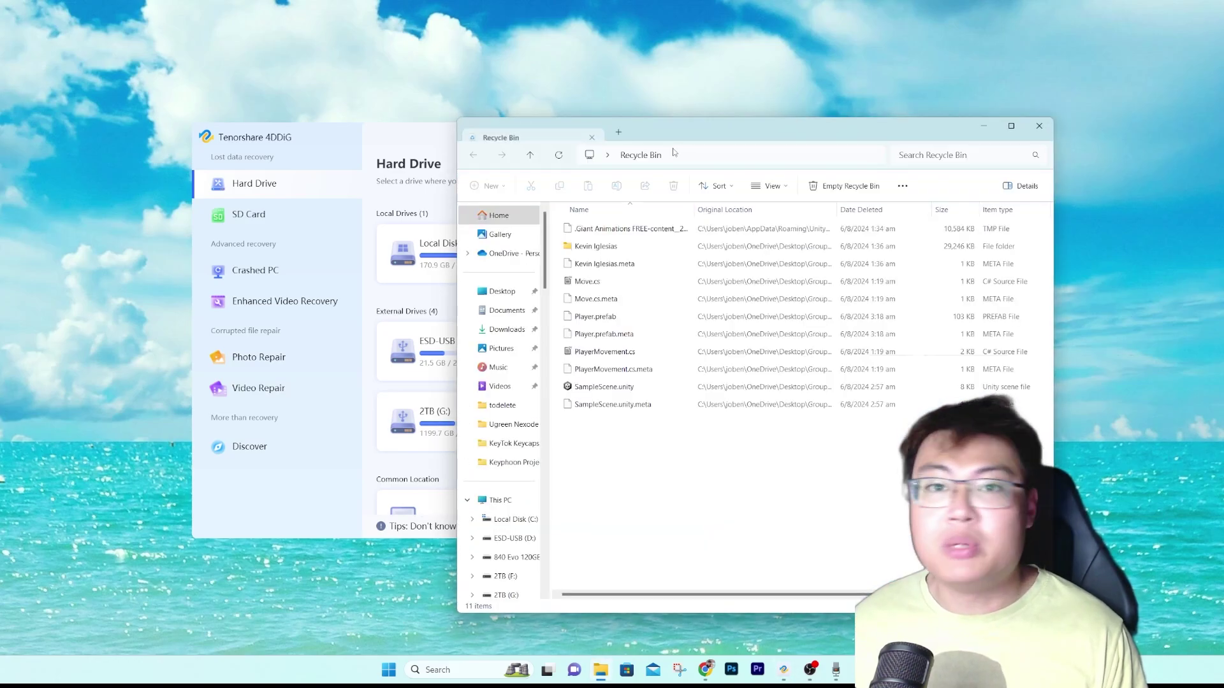
left_click_drag(679, 144, 631, 110)
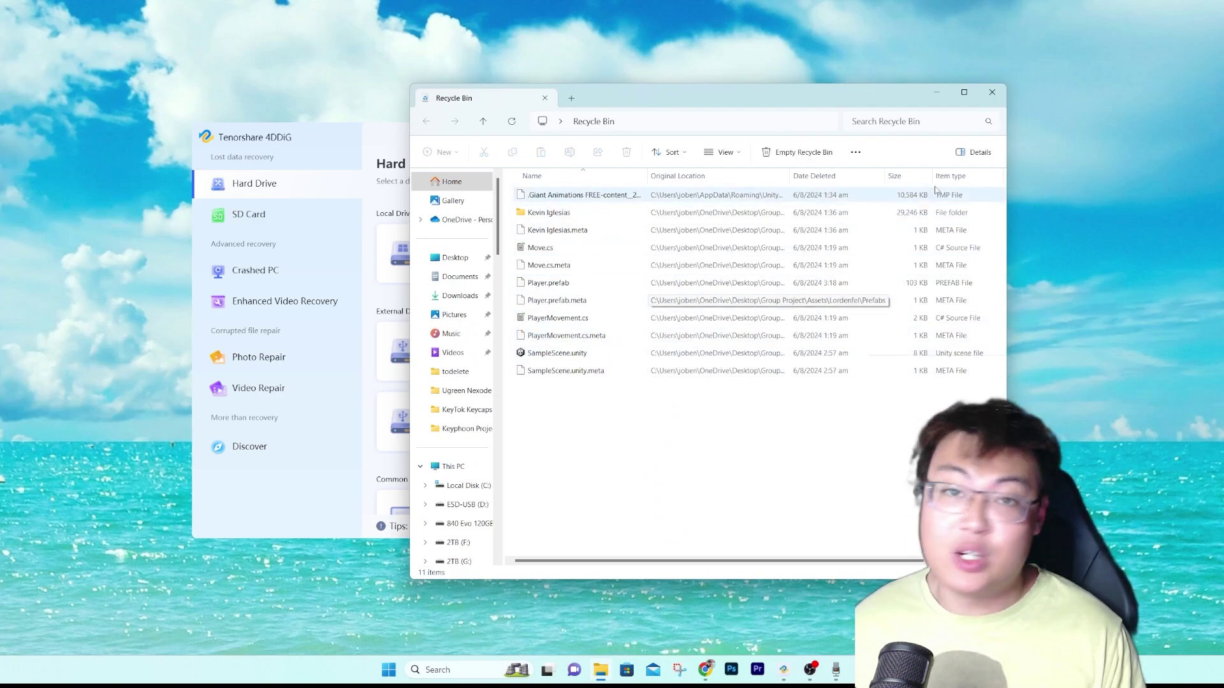
left_click(992, 92)
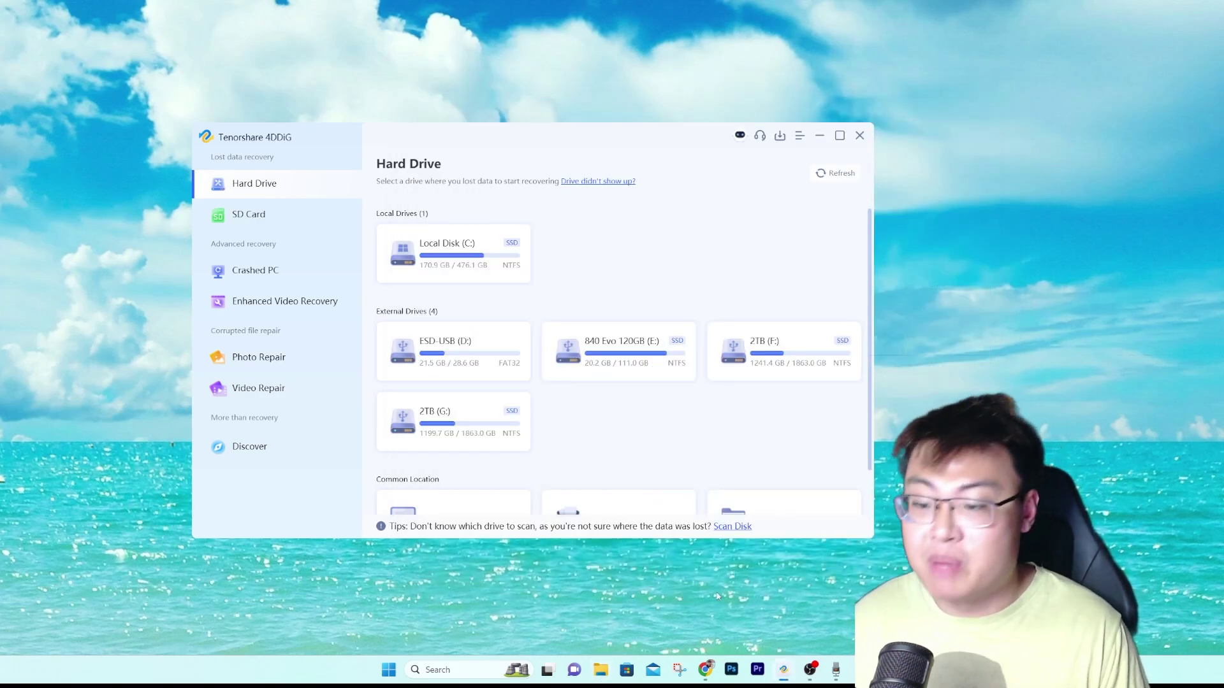
left_click(600, 670)
left_click(468, 505)
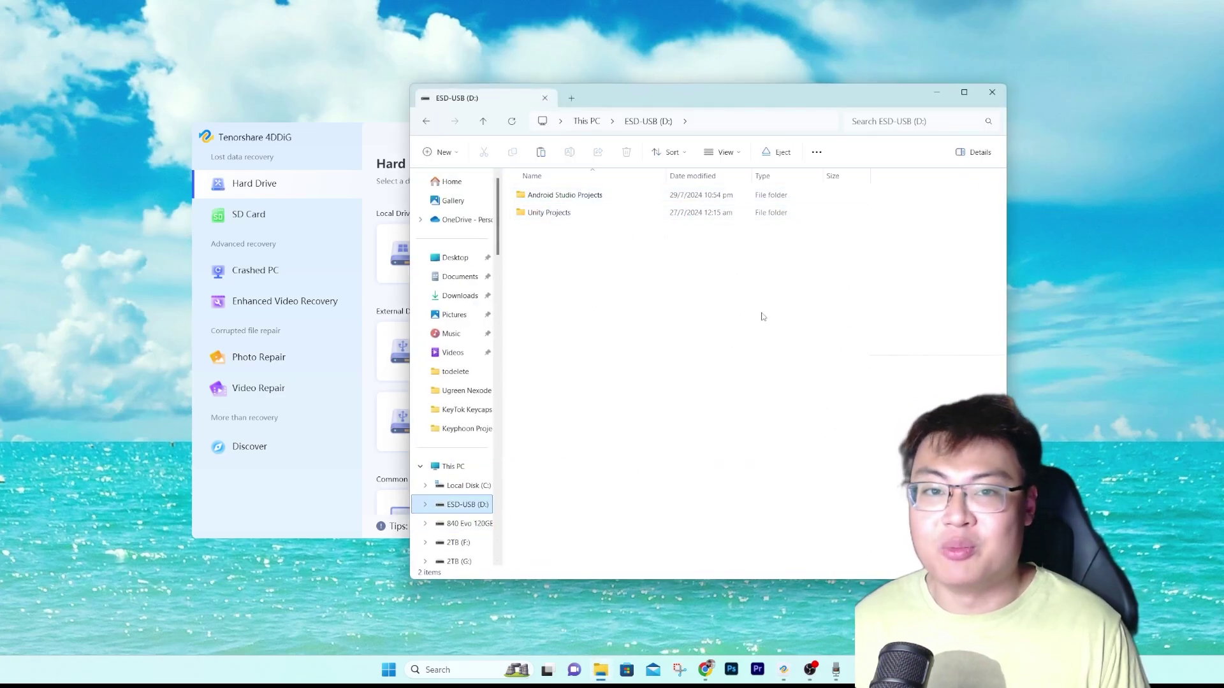
left_click(992, 93)
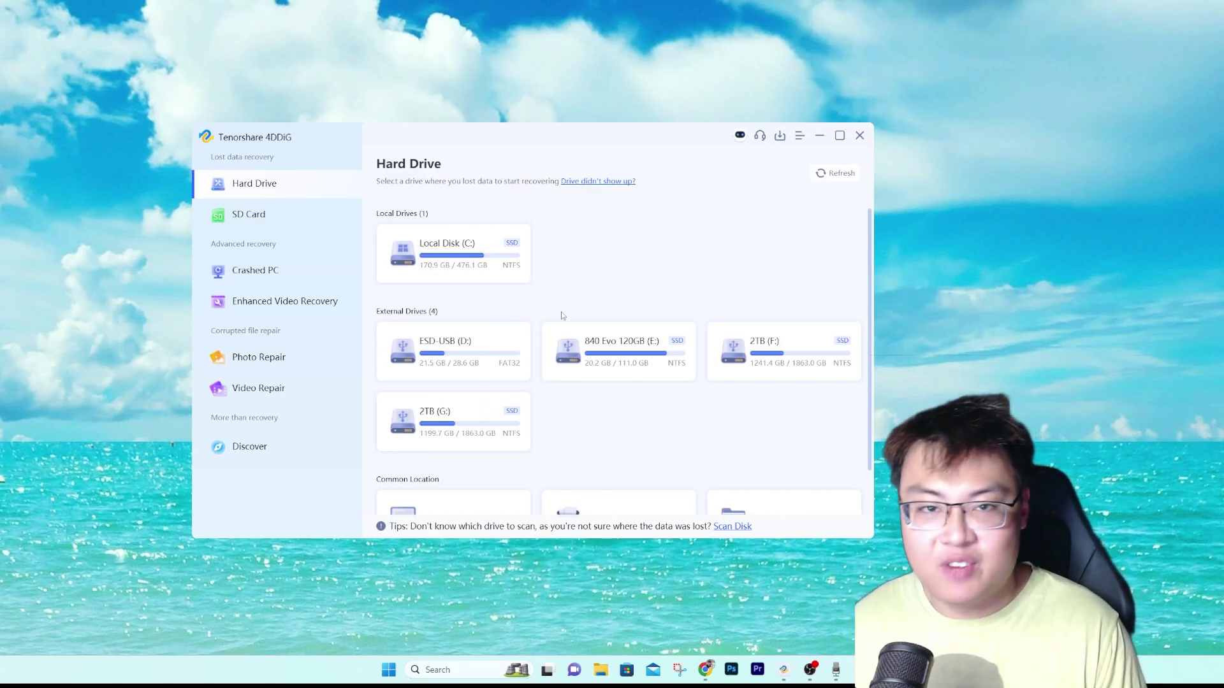
mouse_move(437, 328)
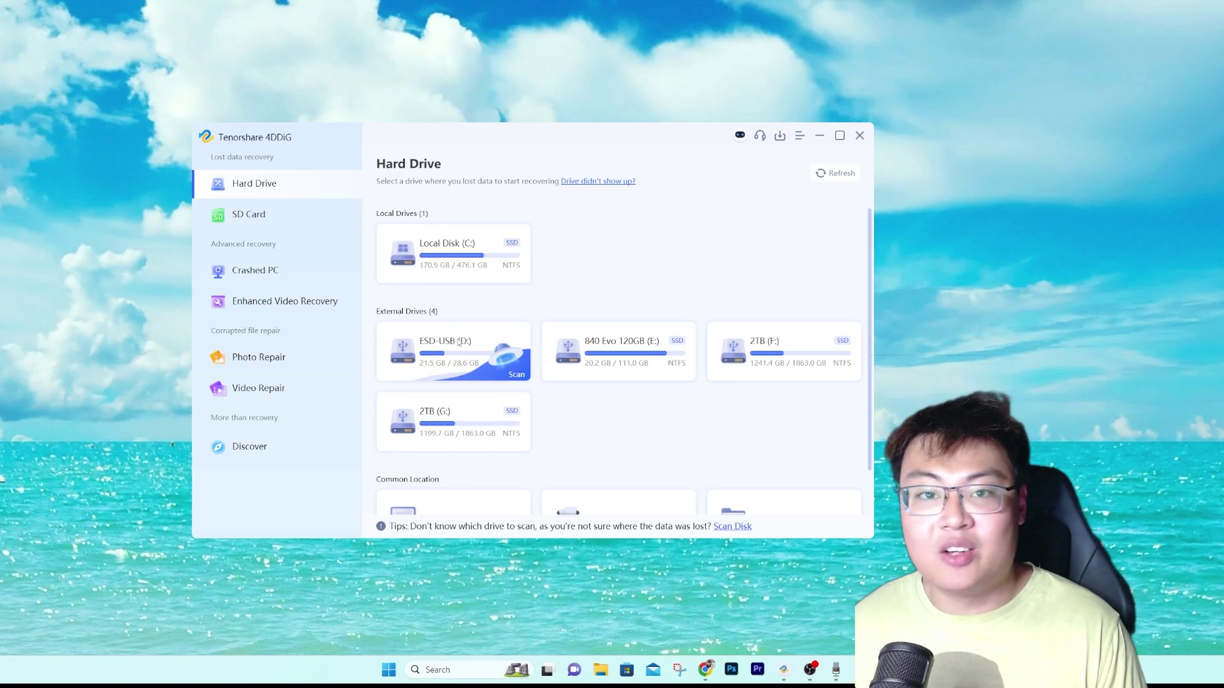
- Open scan options for ESD-USB (D:) and toggle Photo, Audio, Others and Document off and back on
left_click(502, 369)
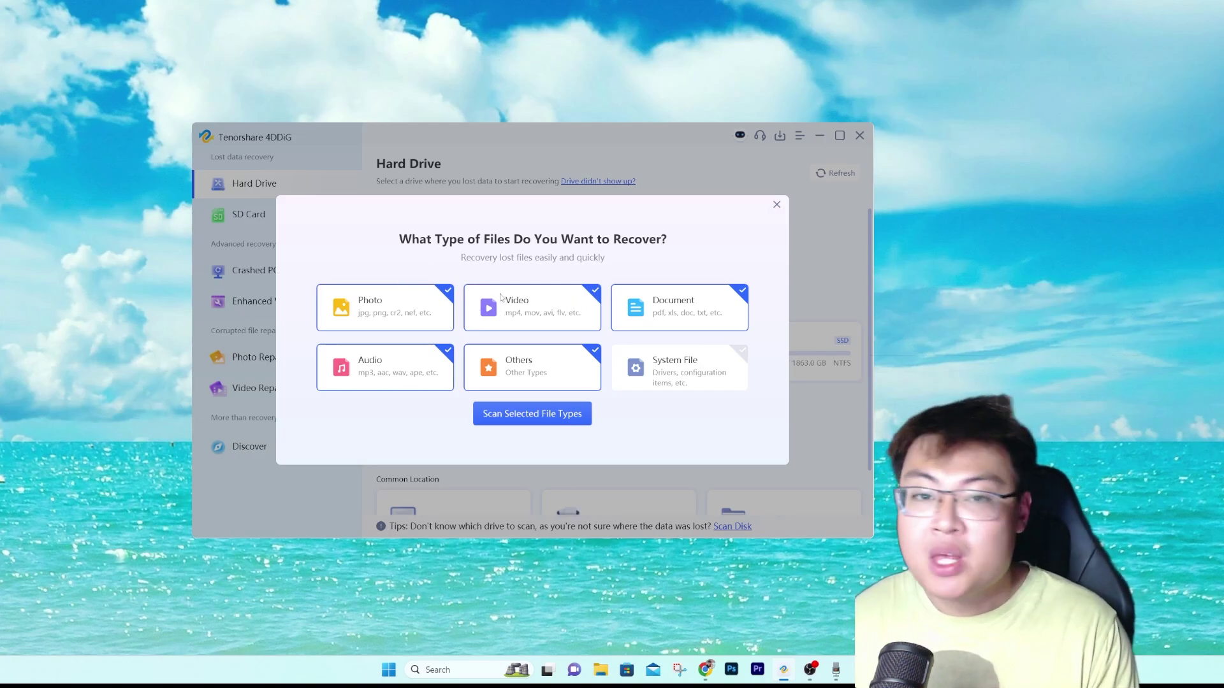
left_click(411, 324)
left_click(431, 367)
left_click(532, 367)
left_click(660, 306)
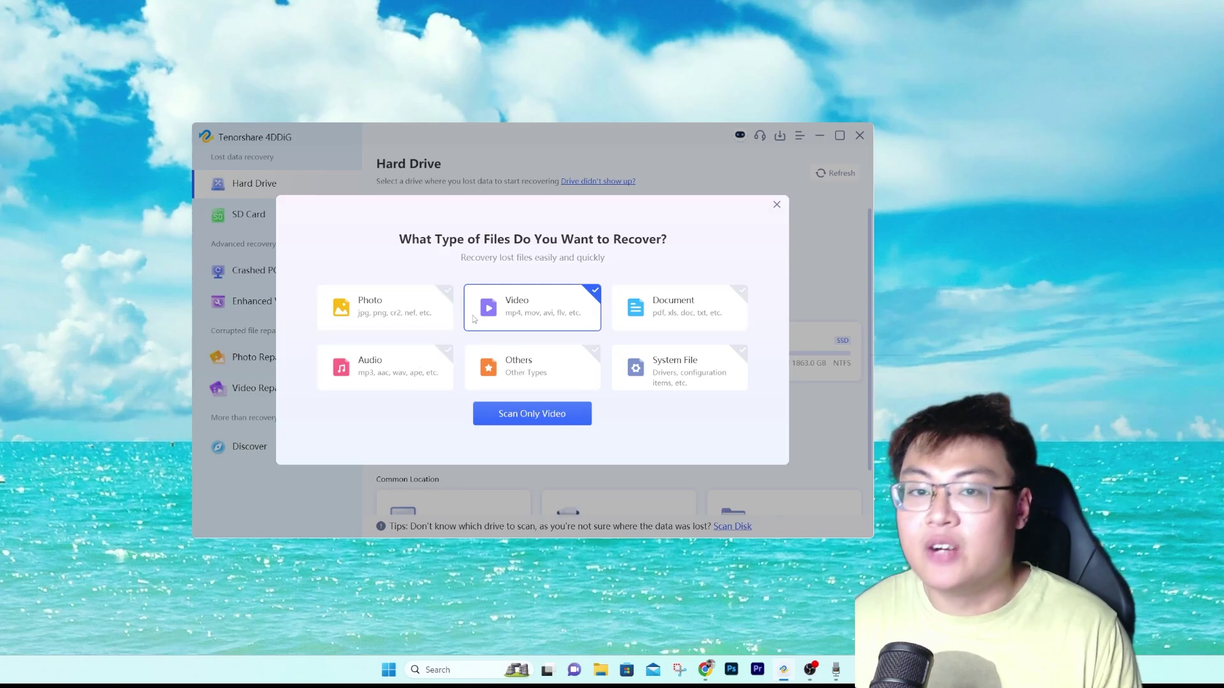
left_click(423, 318)
left_click(390, 372)
left_click(533, 365)
left_click(650, 314)
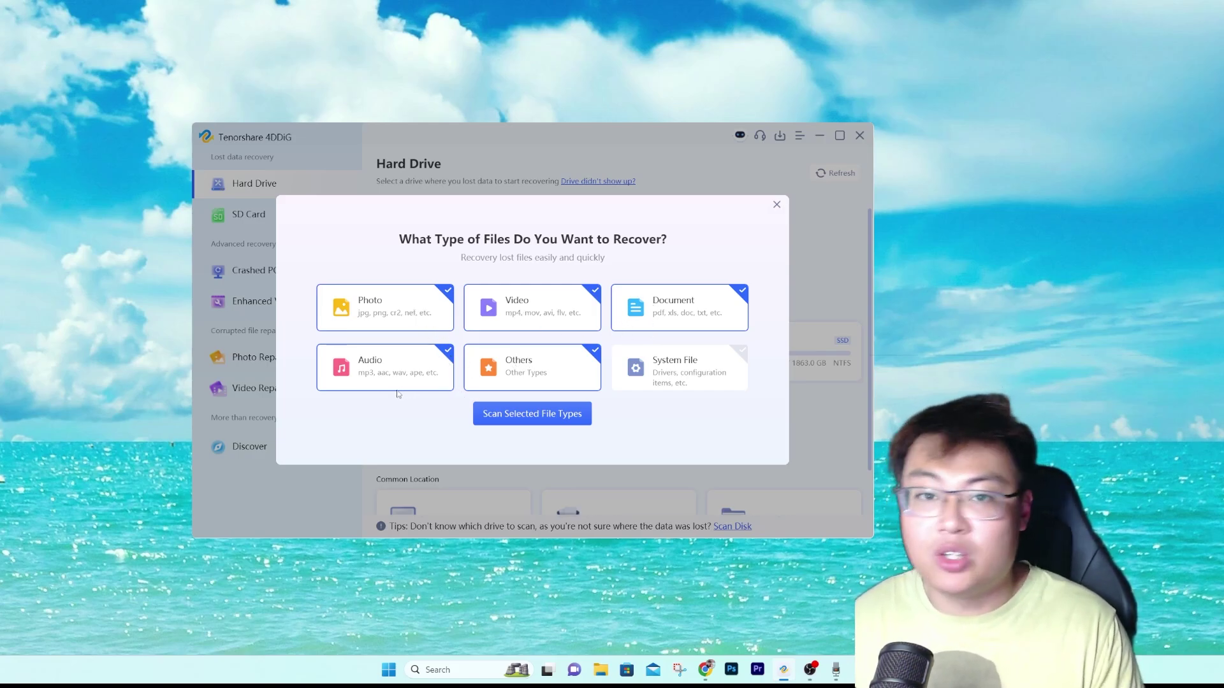
- Keep all five file types checked and start the Quick Scan
left_click(528, 380)
left_click(551, 361)
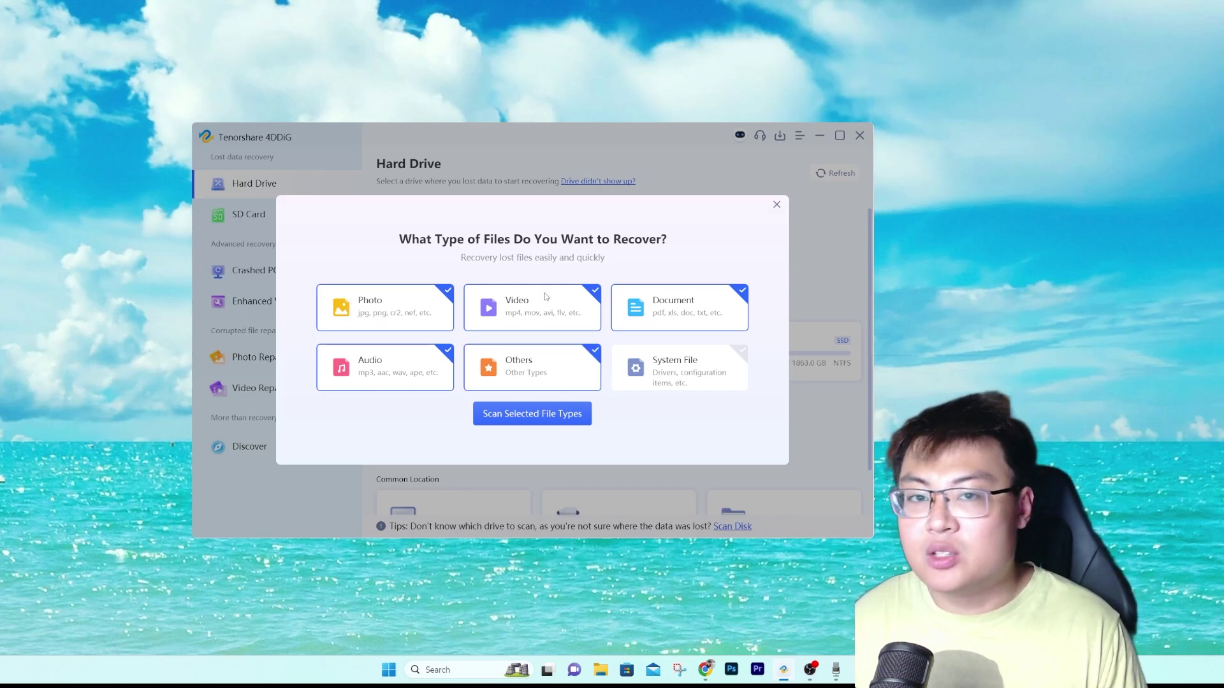
left_click(539, 415)
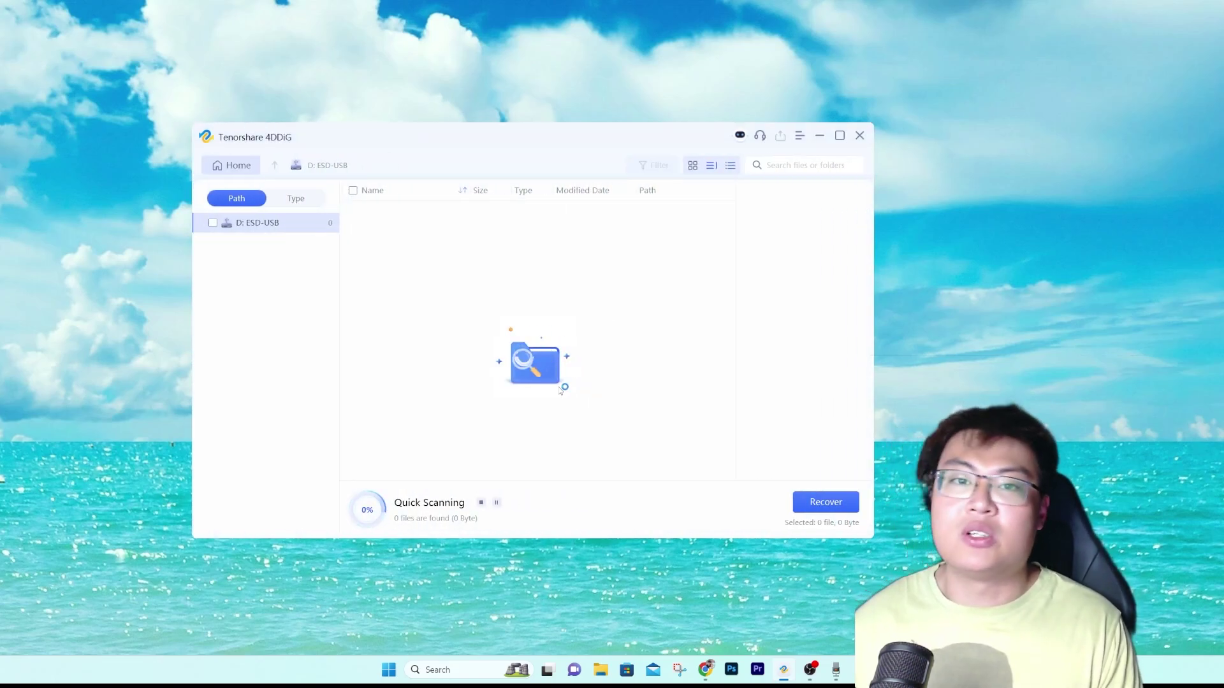